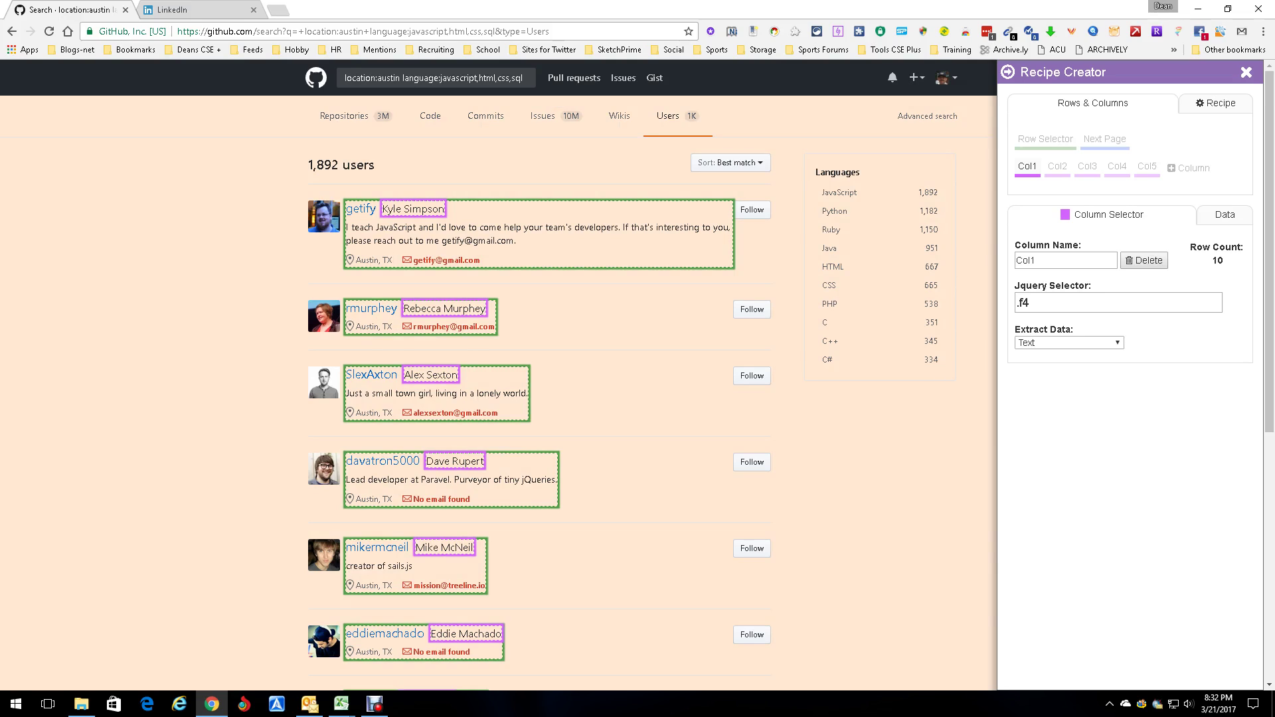
- Review the row selector .user-list-info, which captures 10 GitHub user cards as rows
left_click(1045, 139)
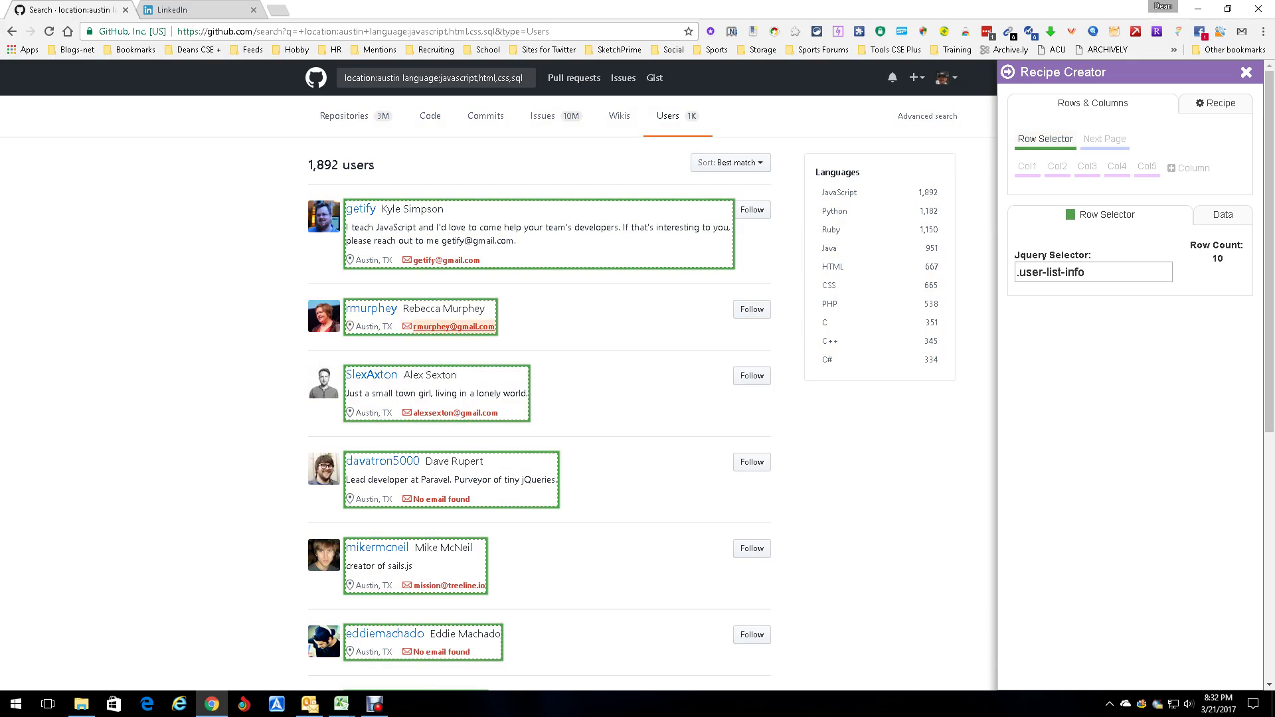
- Rename the first column from Col1 to Name
left_click(1027, 166)
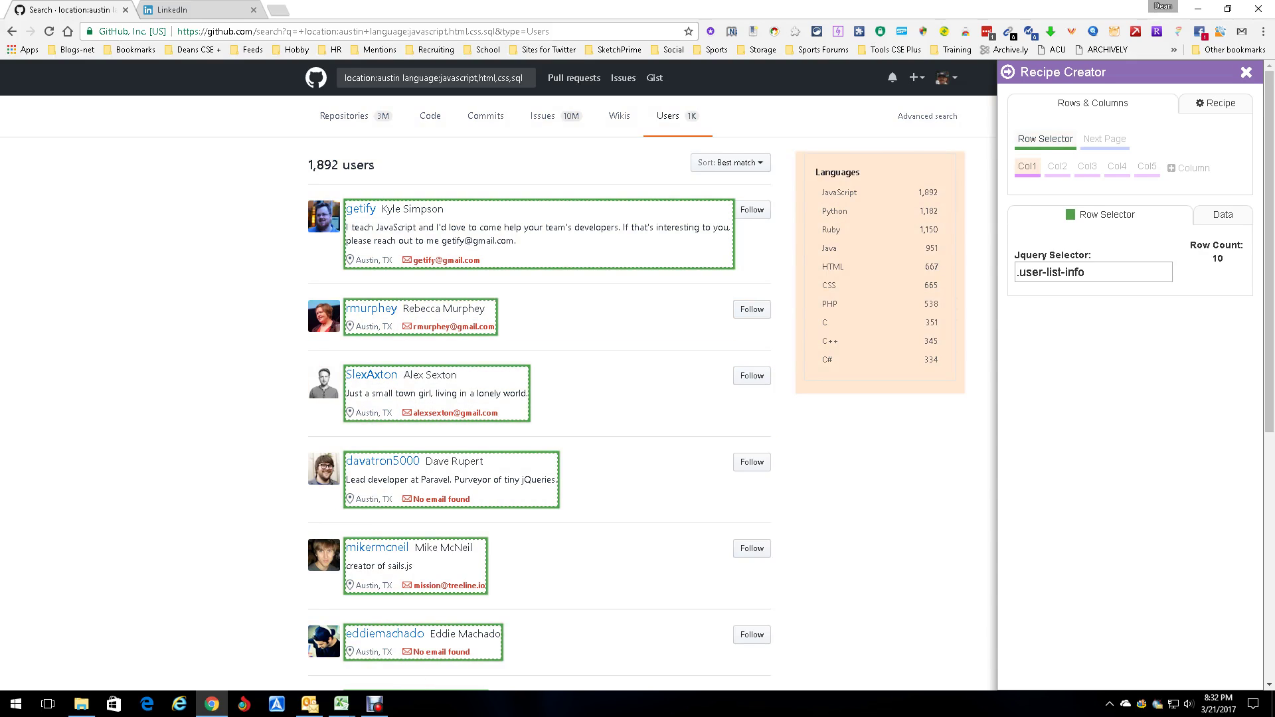
left_click(1027, 166)
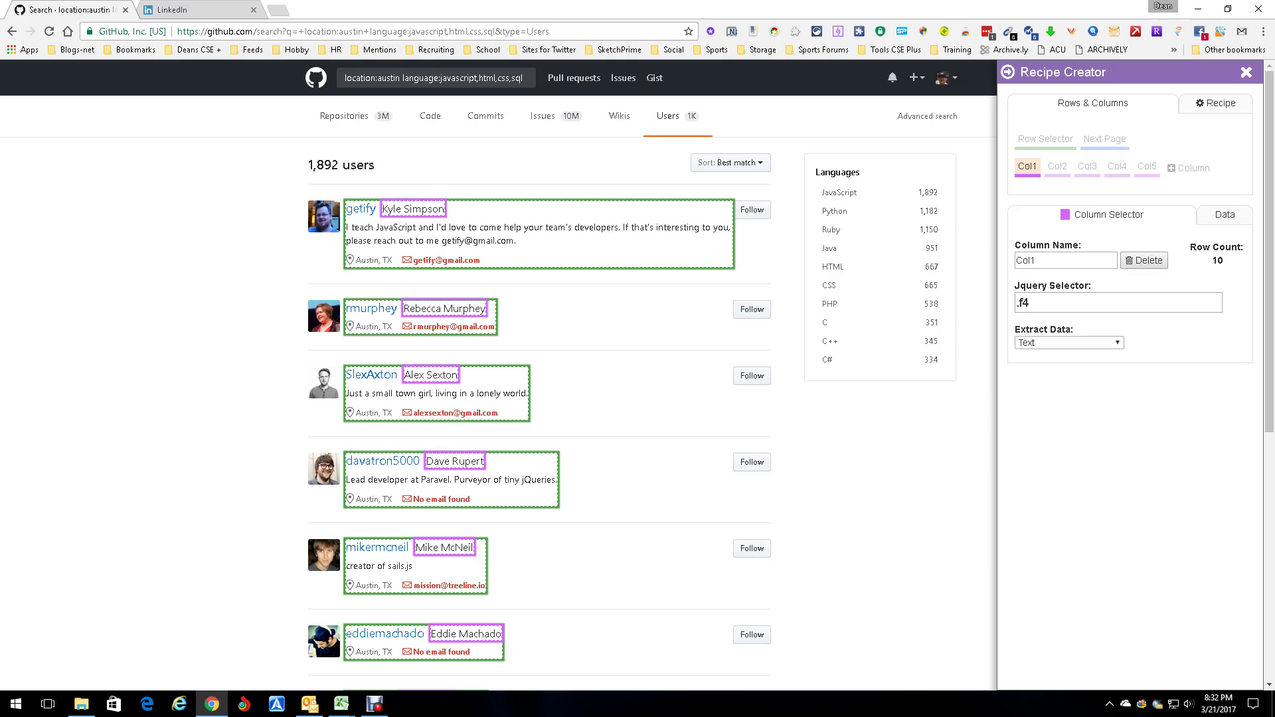
left_click_drag(1044, 260, 950, 261)
key("shift")
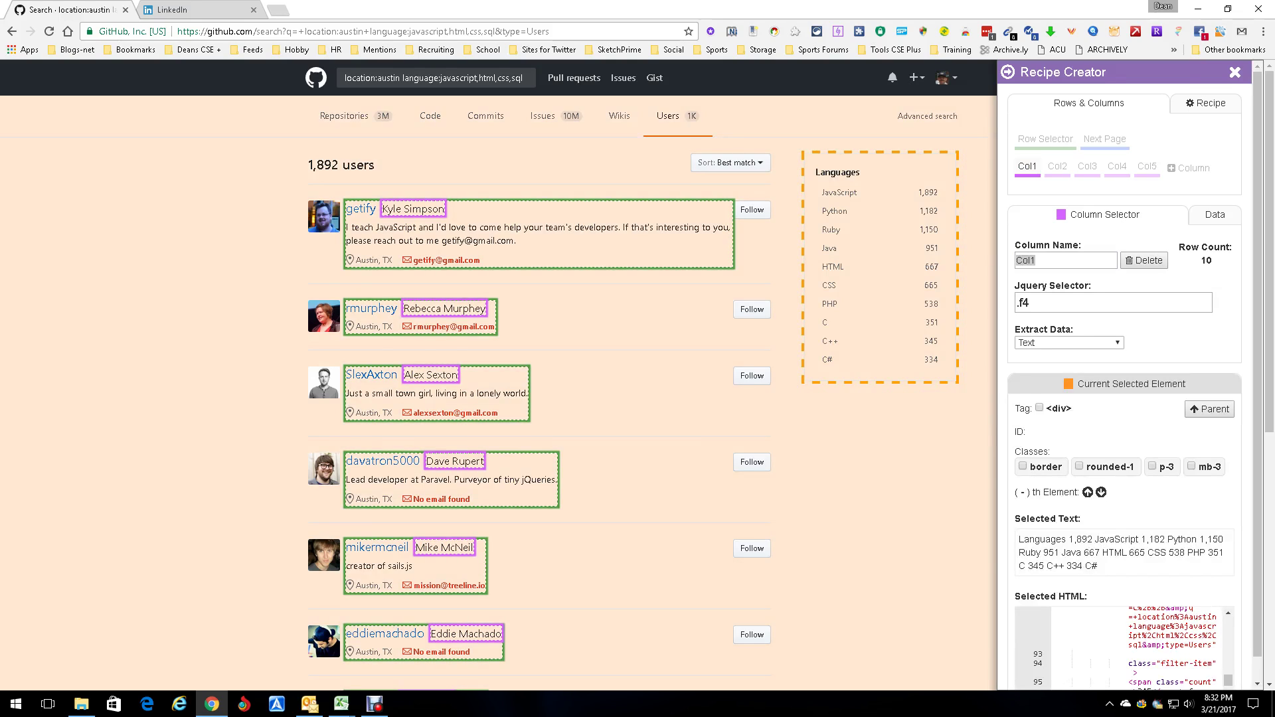
type("Co")
key("BackSpace")
key("BackSpace")
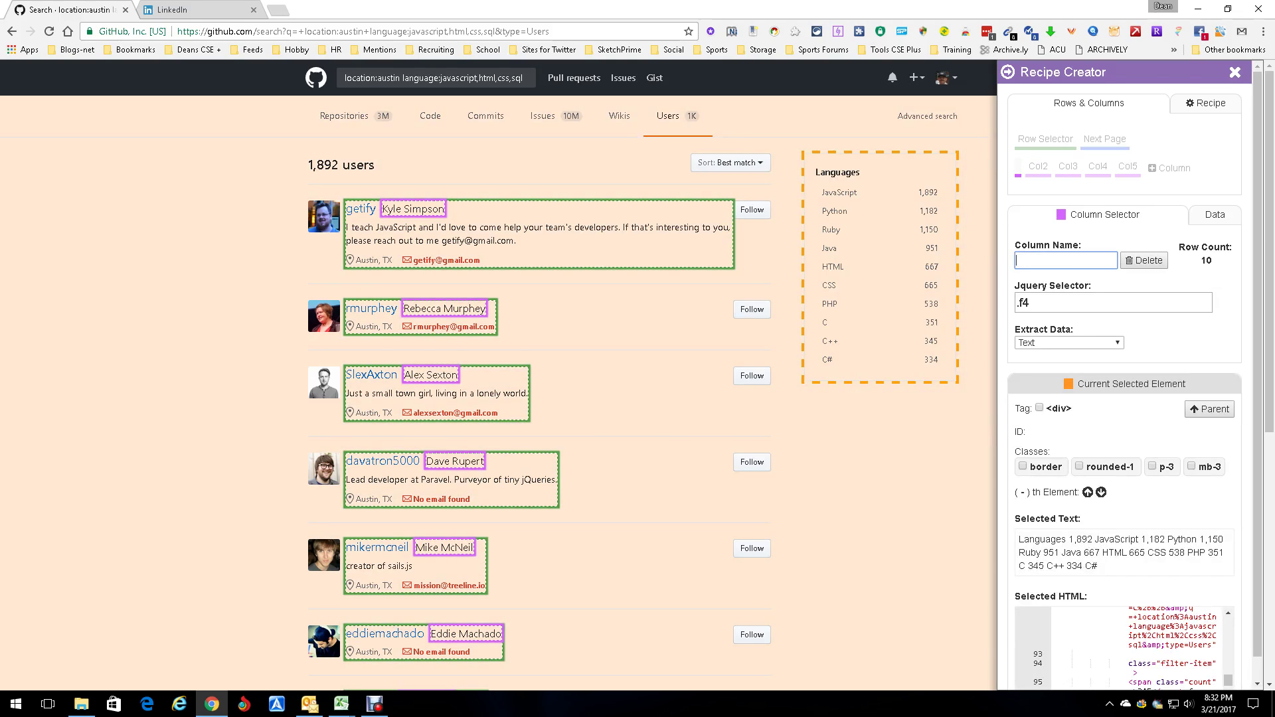
type("Name")
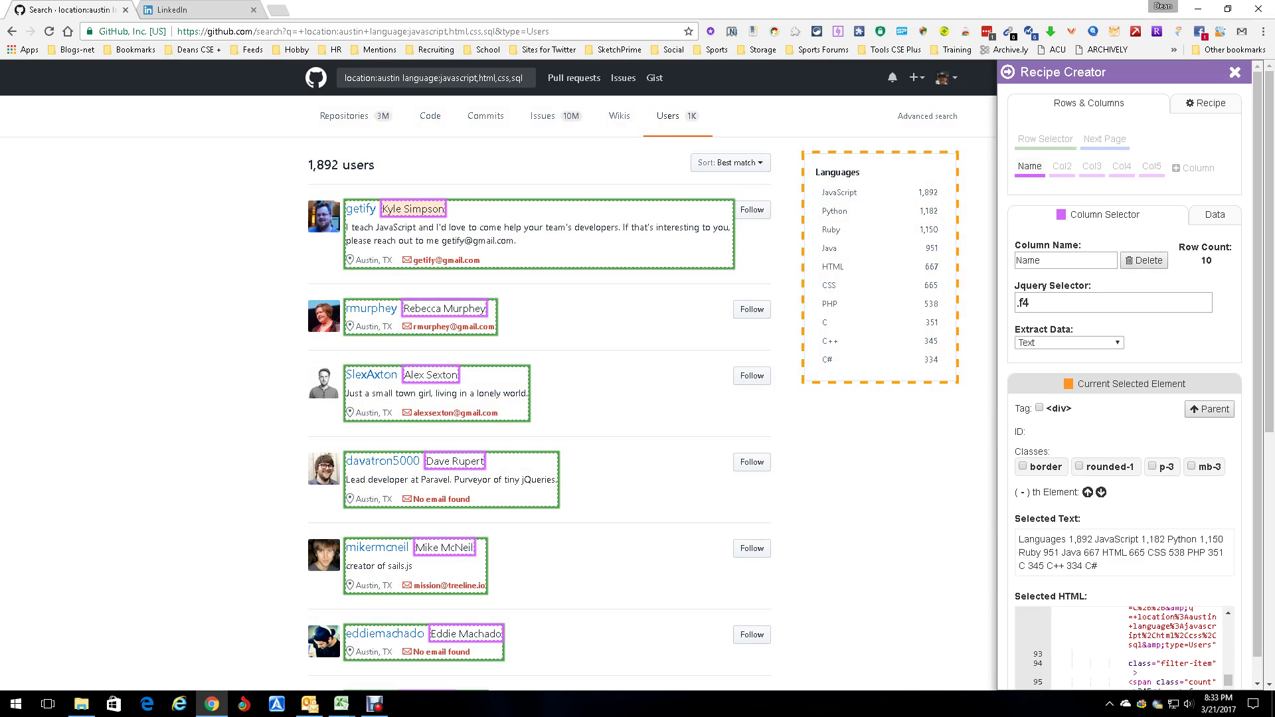
- Sample a user's full name, restrict matches to the f4 class, and preview the 10 names
left_click(413, 209)
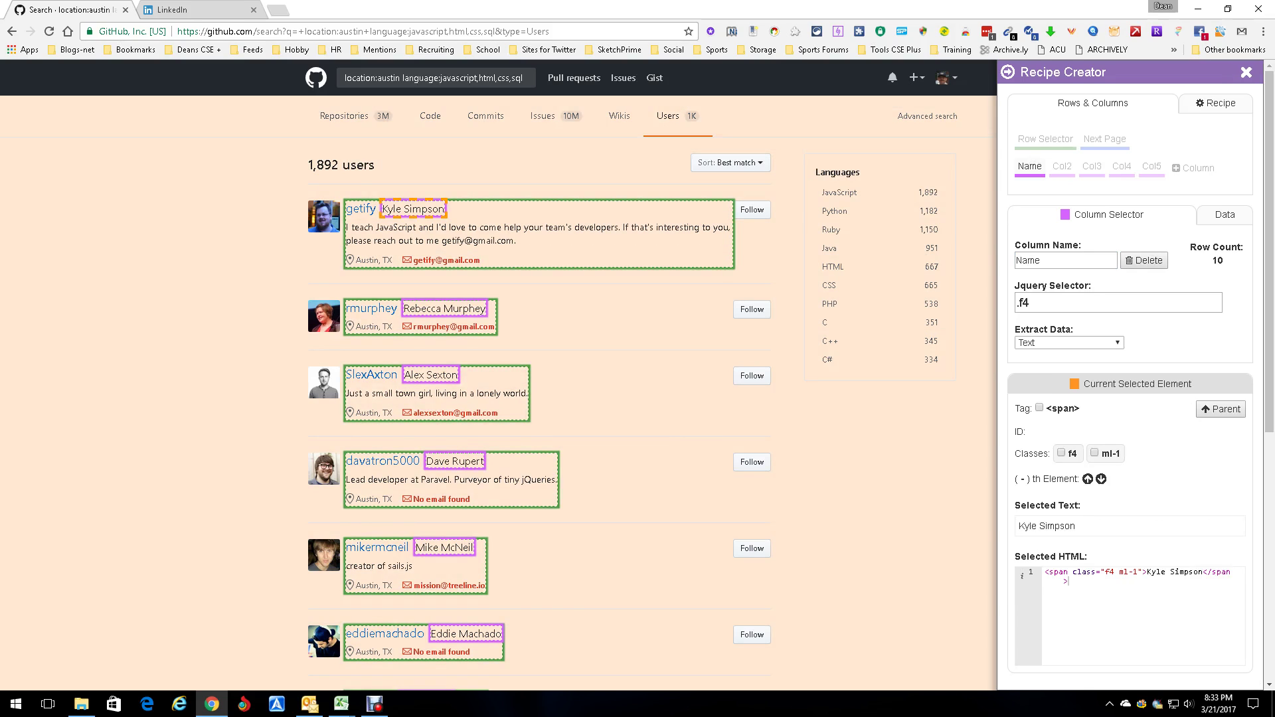
left_click(1061, 453)
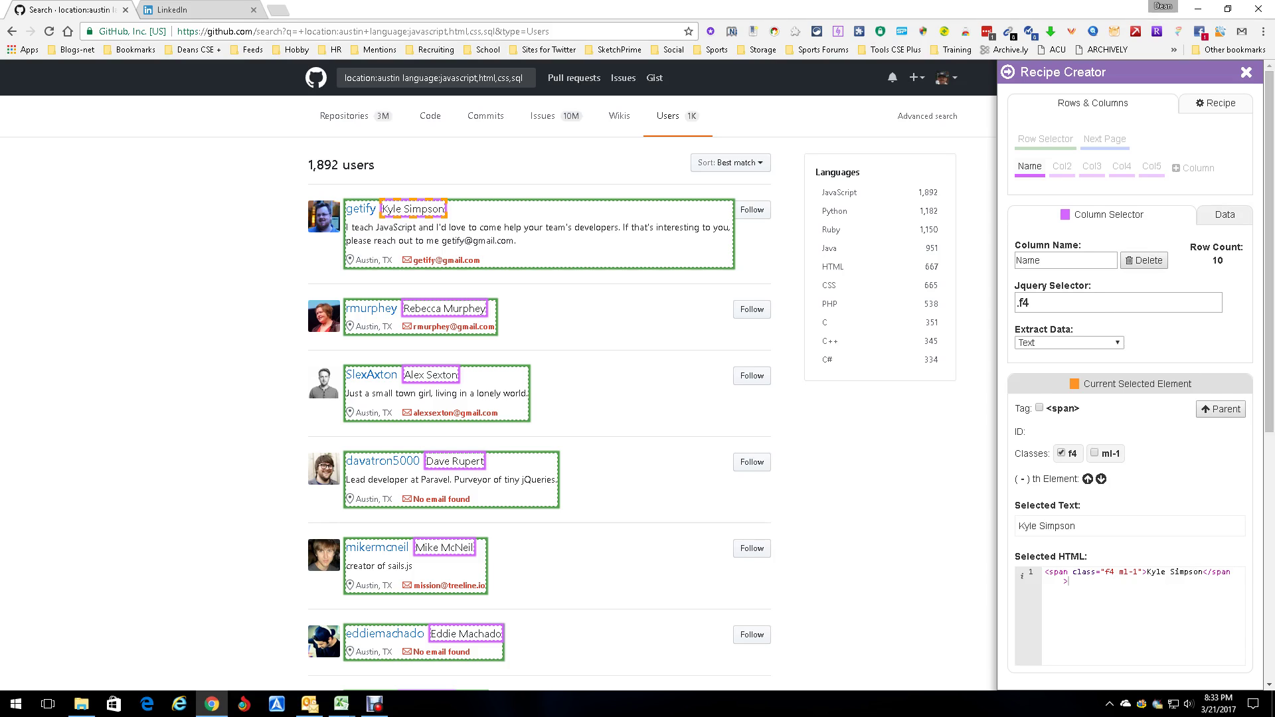
left_click(1225, 215)
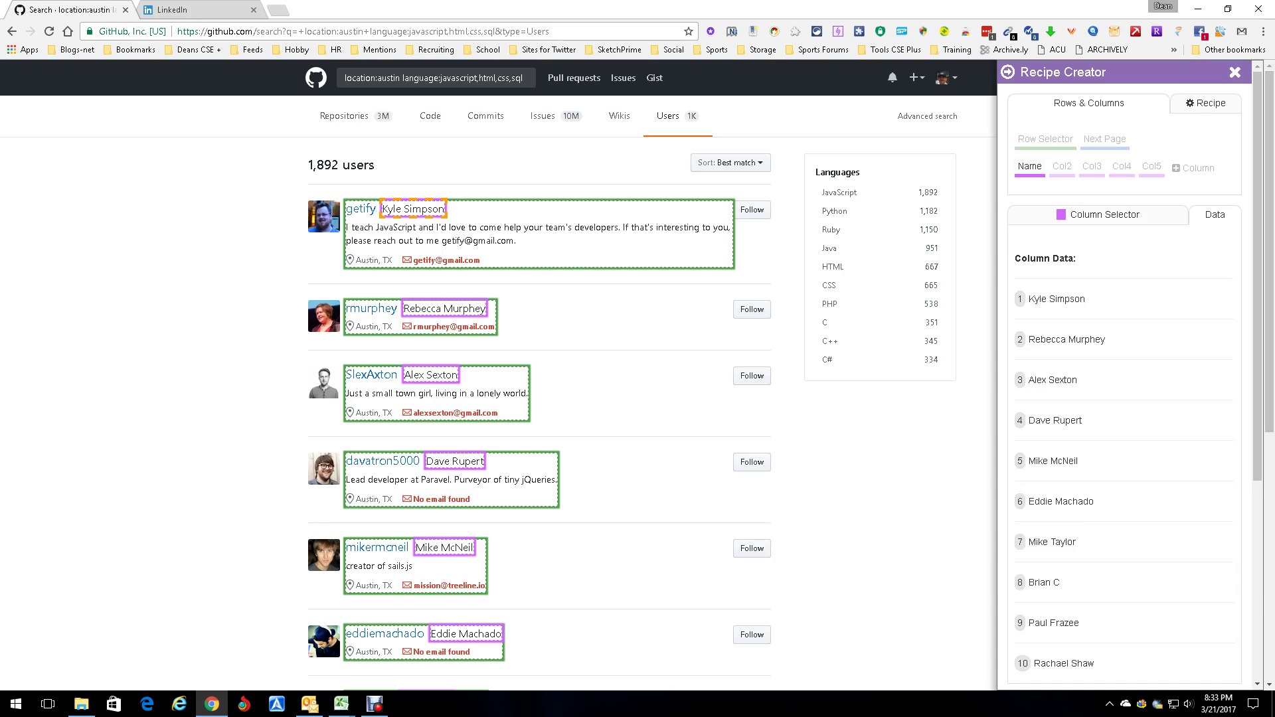
left_click(1098, 214)
left_click(1061, 166)
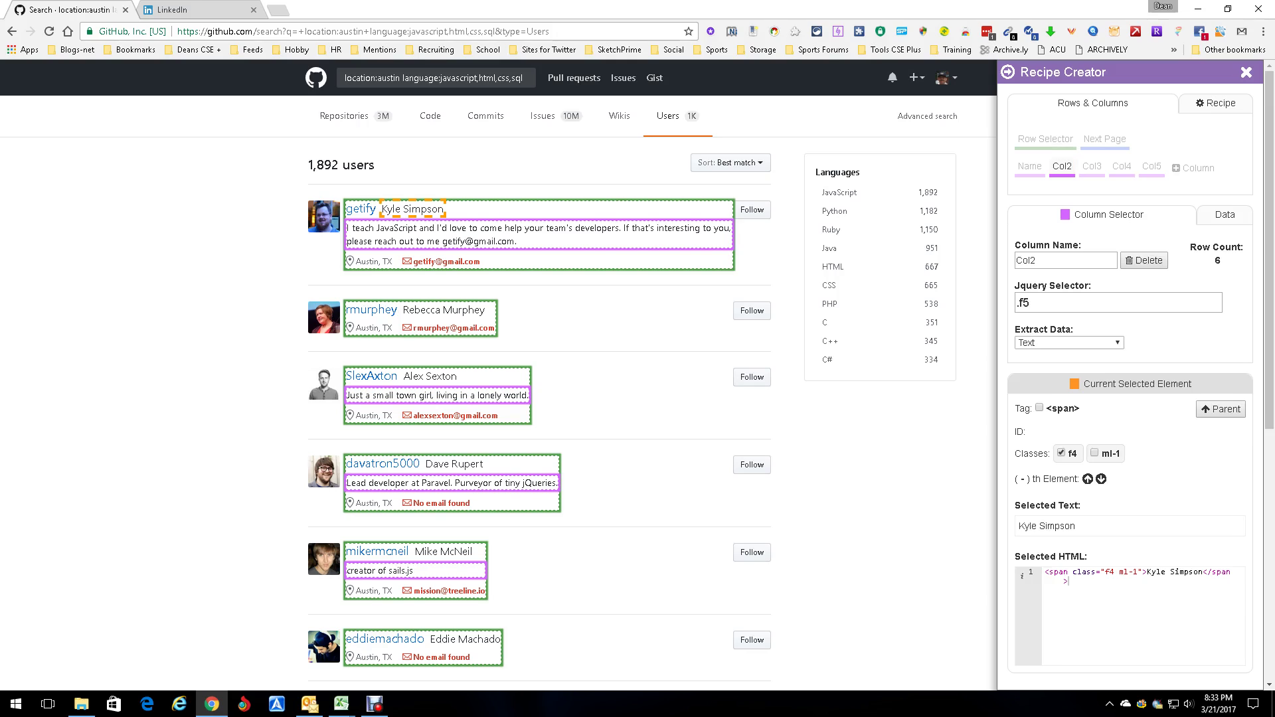
- Rename Col2 to Bio and preview the bio text extracted by .f5
left_click(1045, 260)
key("BackSpace")
key("BackSpace")
key("BackSpace")
key("BackSpace")
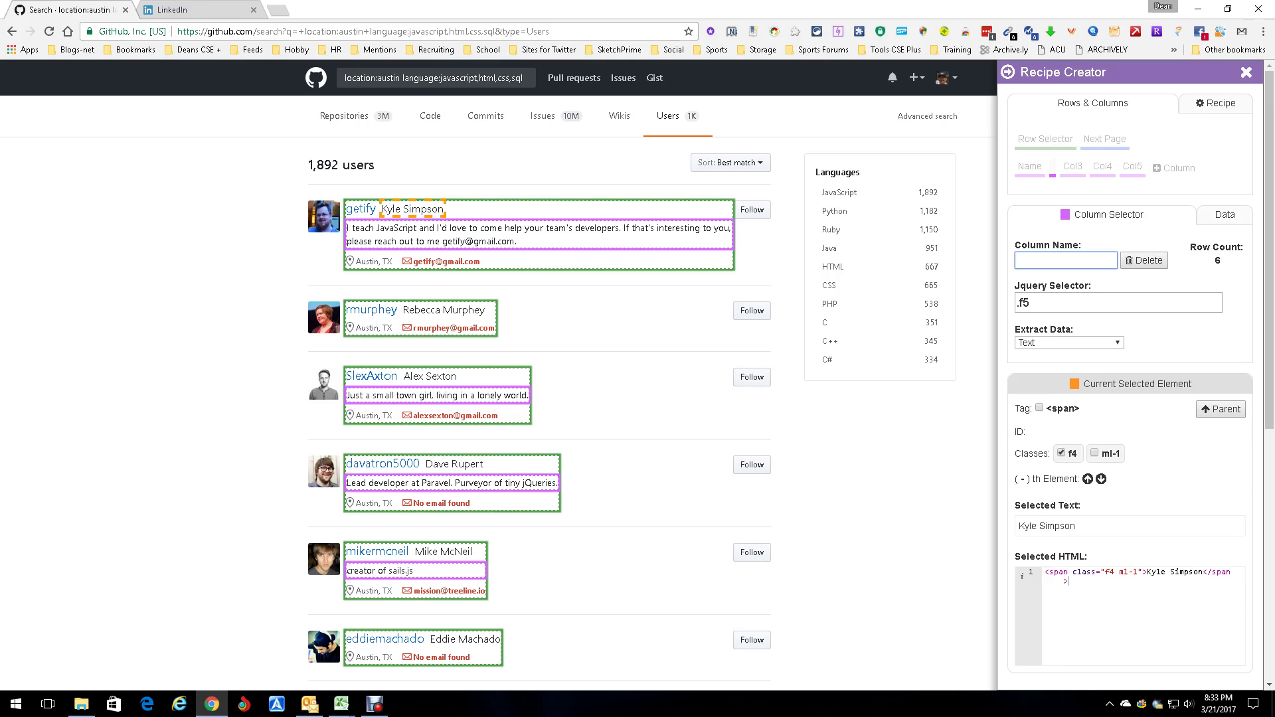
type("Bio")
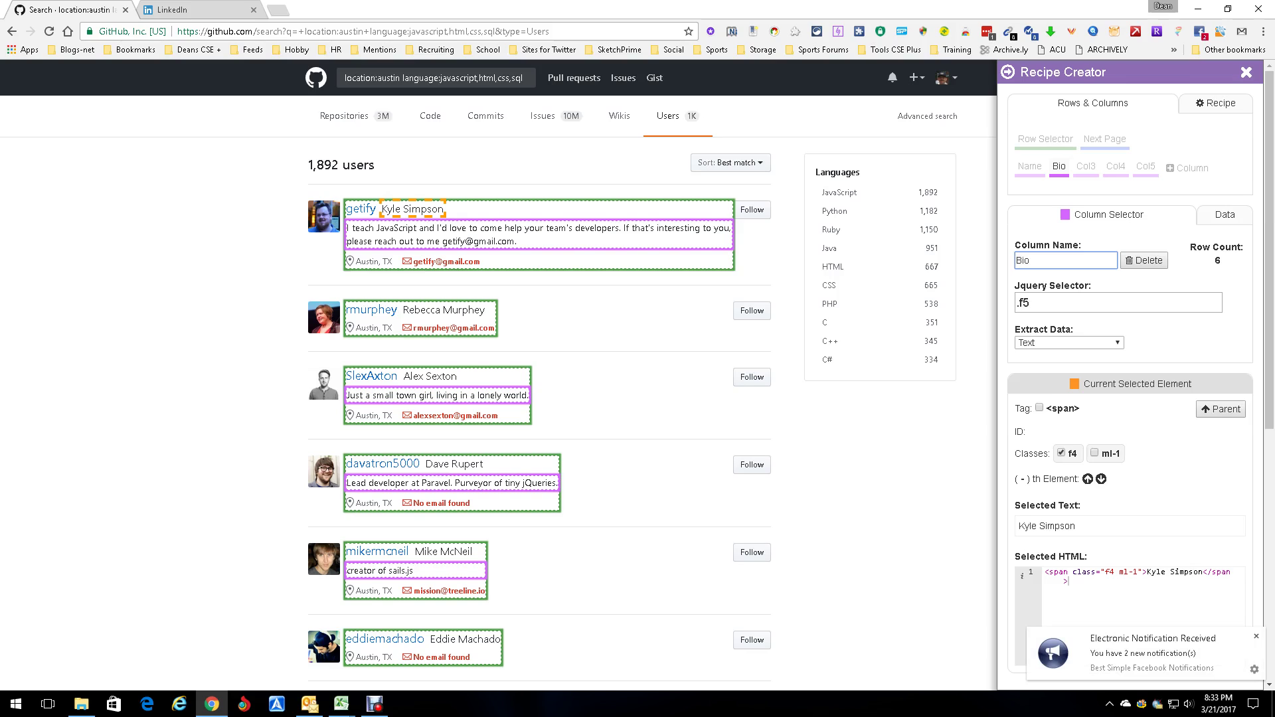
left_click(1224, 215)
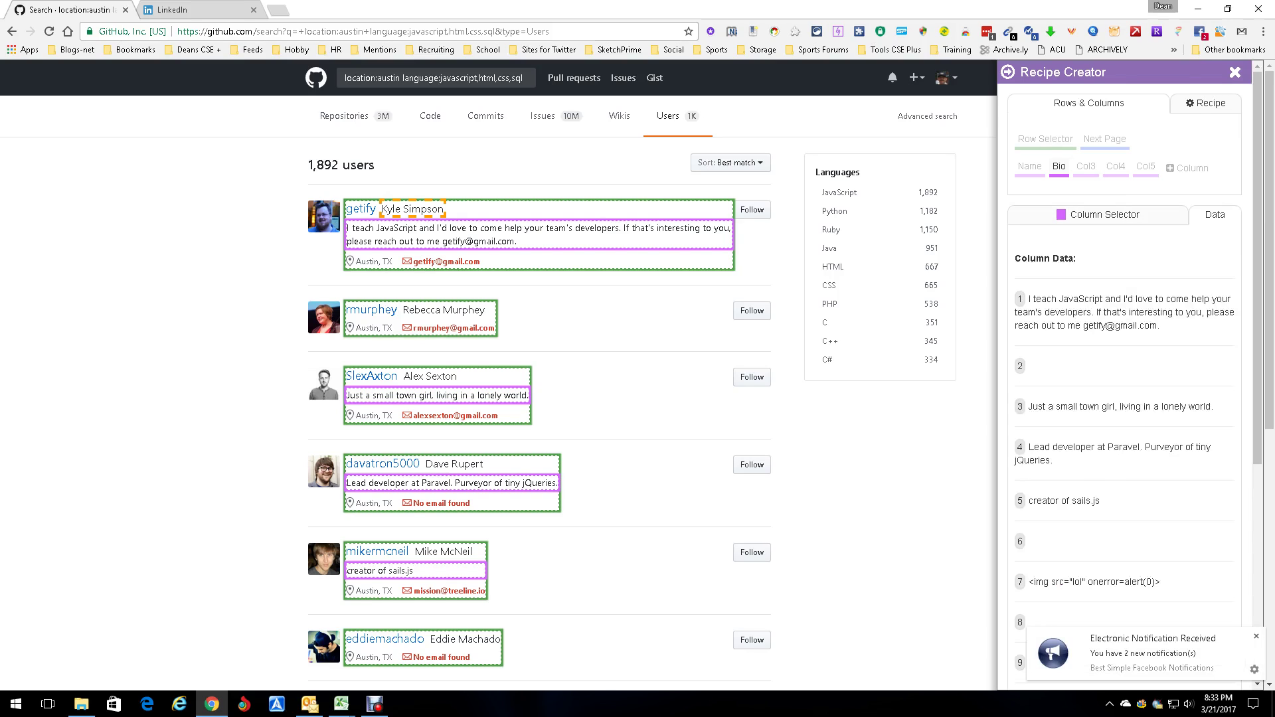
left_click(1098, 214)
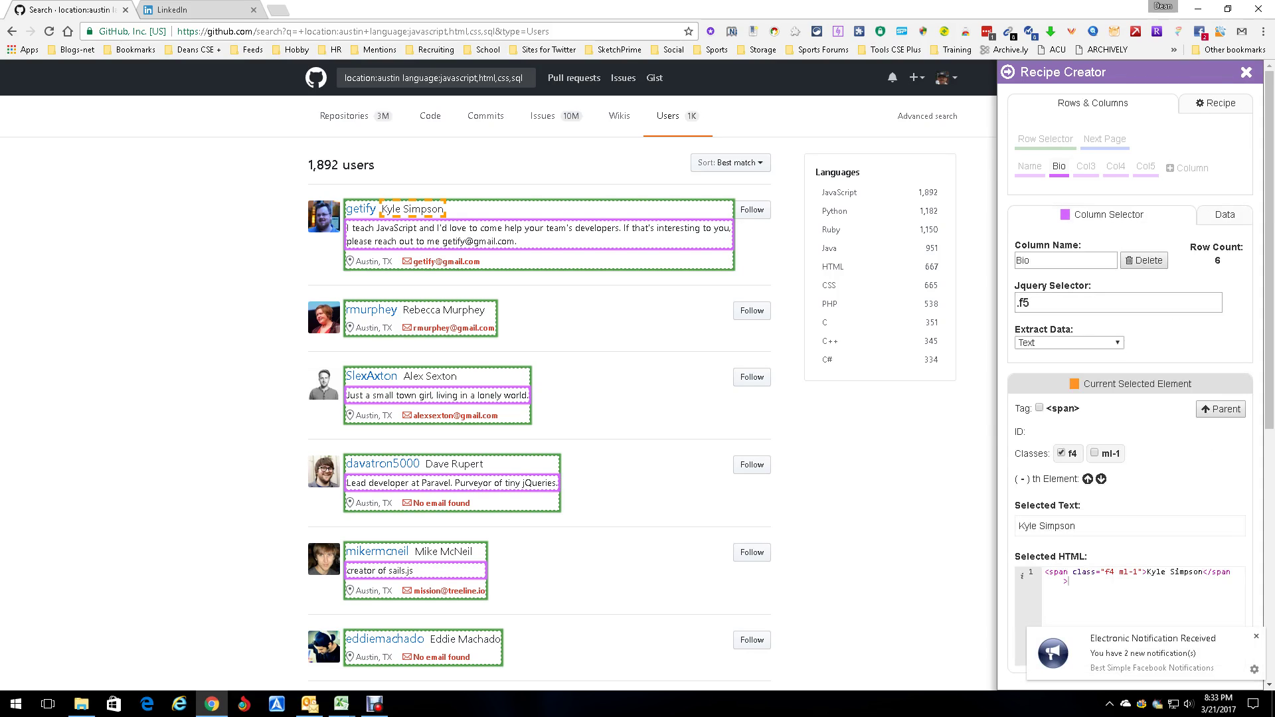
- Rename the third column to Location
left_click(1085, 168)
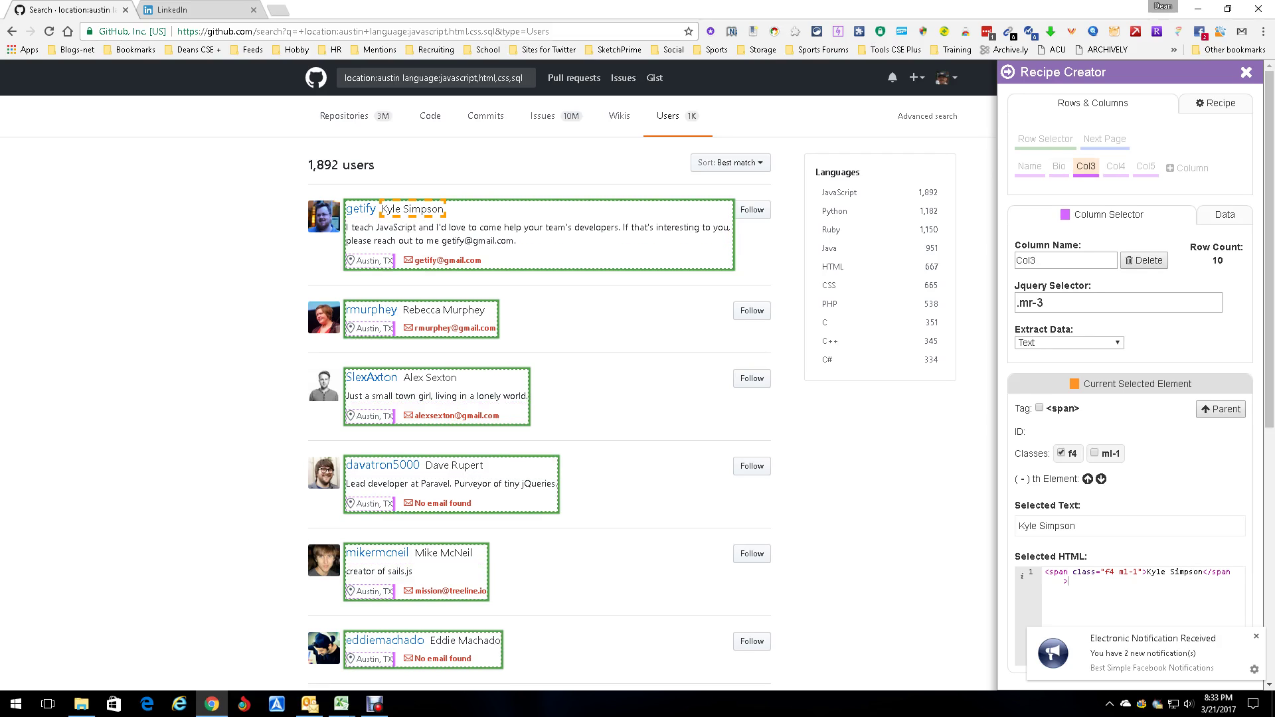
left_click(1059, 261)
key("BackSpace")
key("BackSpace")
key("BackSpace")
key("BackSpace")
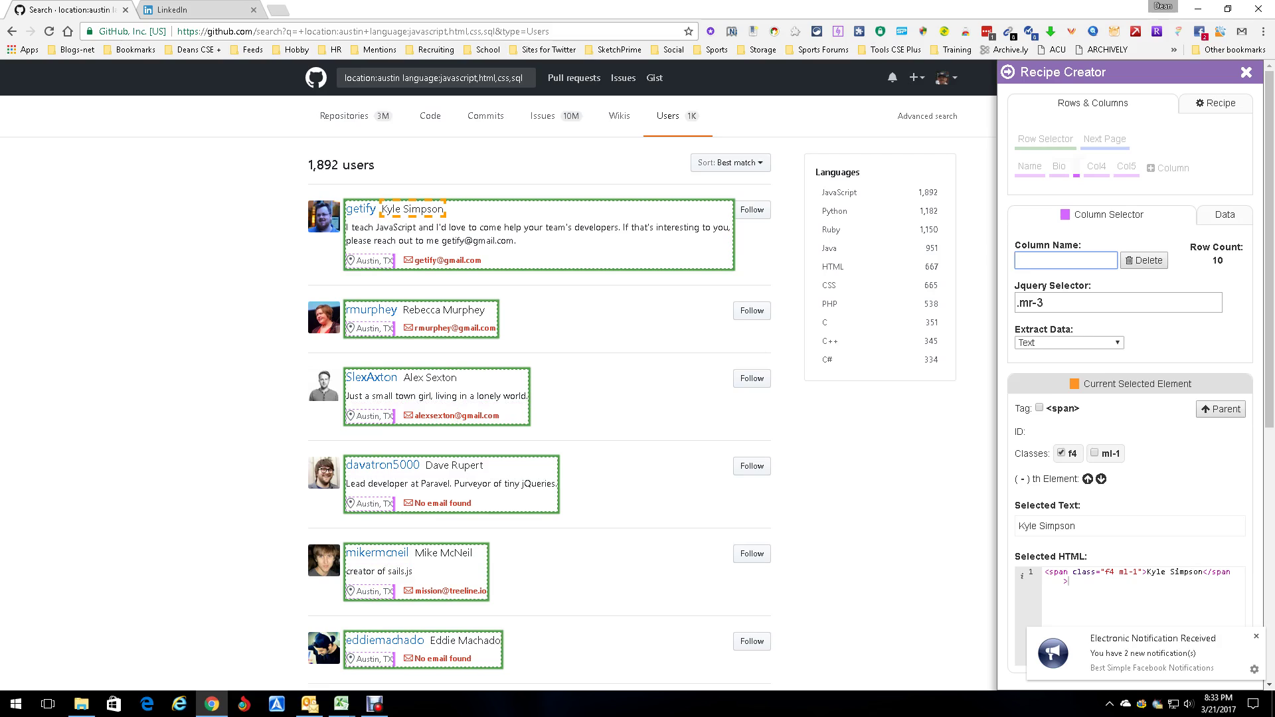
type("LOcation")
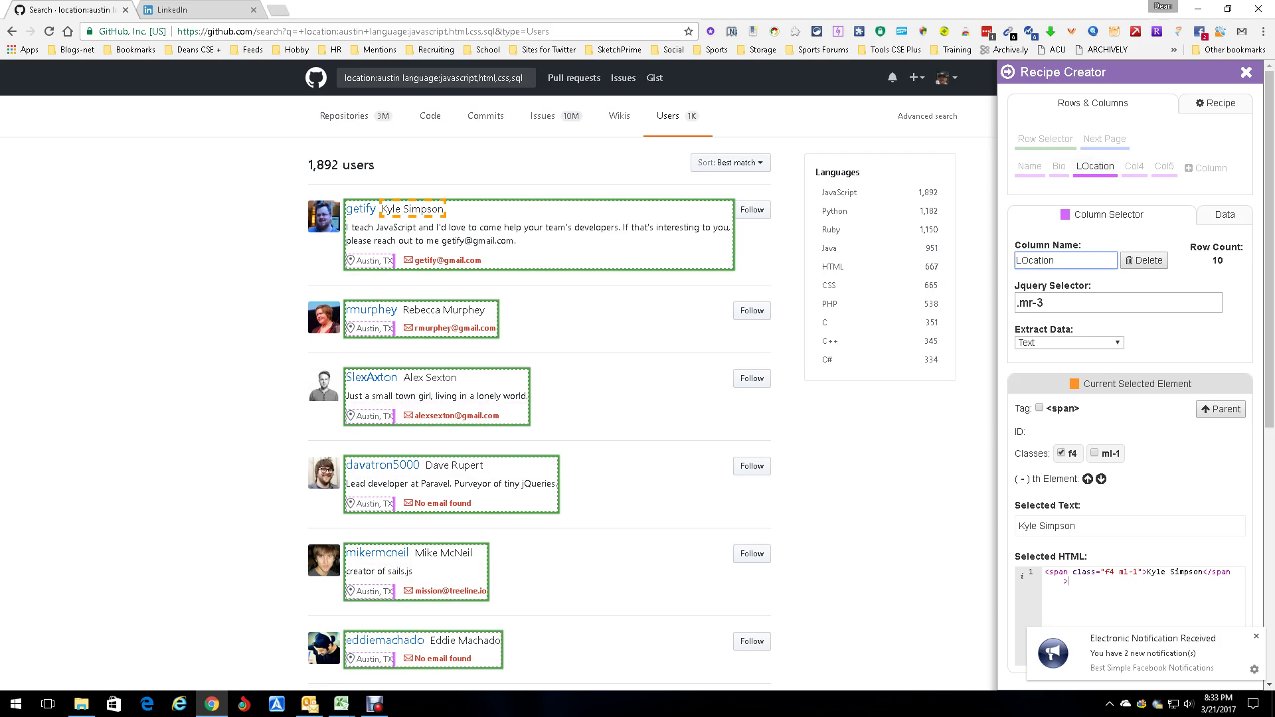
key("BackSpace")
key("BackSpace")
key("BackSpace")
key("BackSpace")
key("BackSpace")
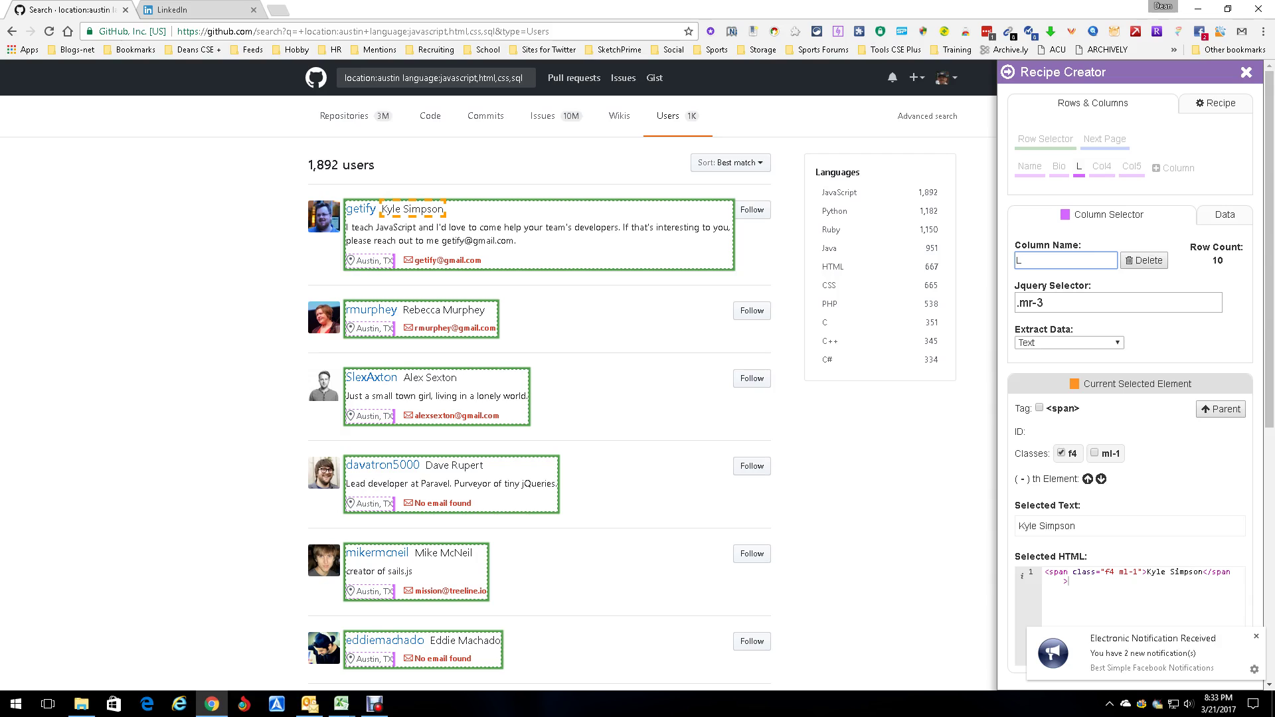
type("ocation")
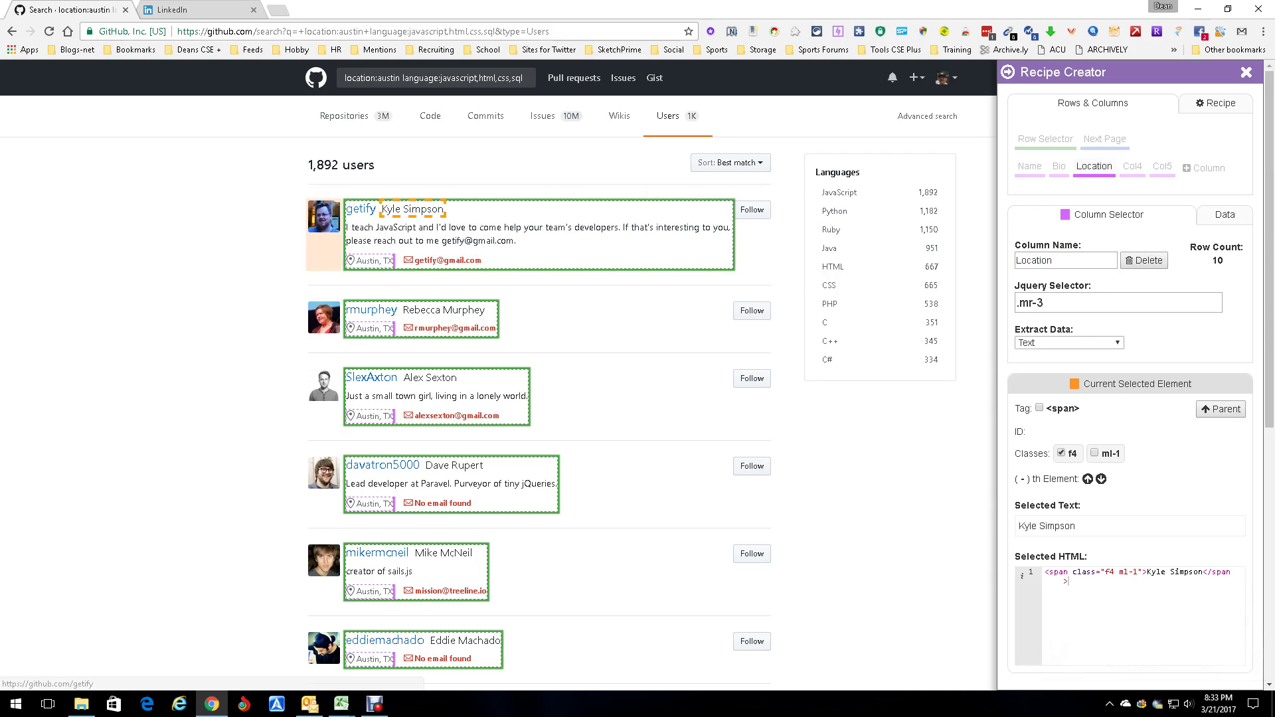
- Sample 'Austin, TX', restrict matches to mr-3, and preview the 10 locations
left_click(370, 261)
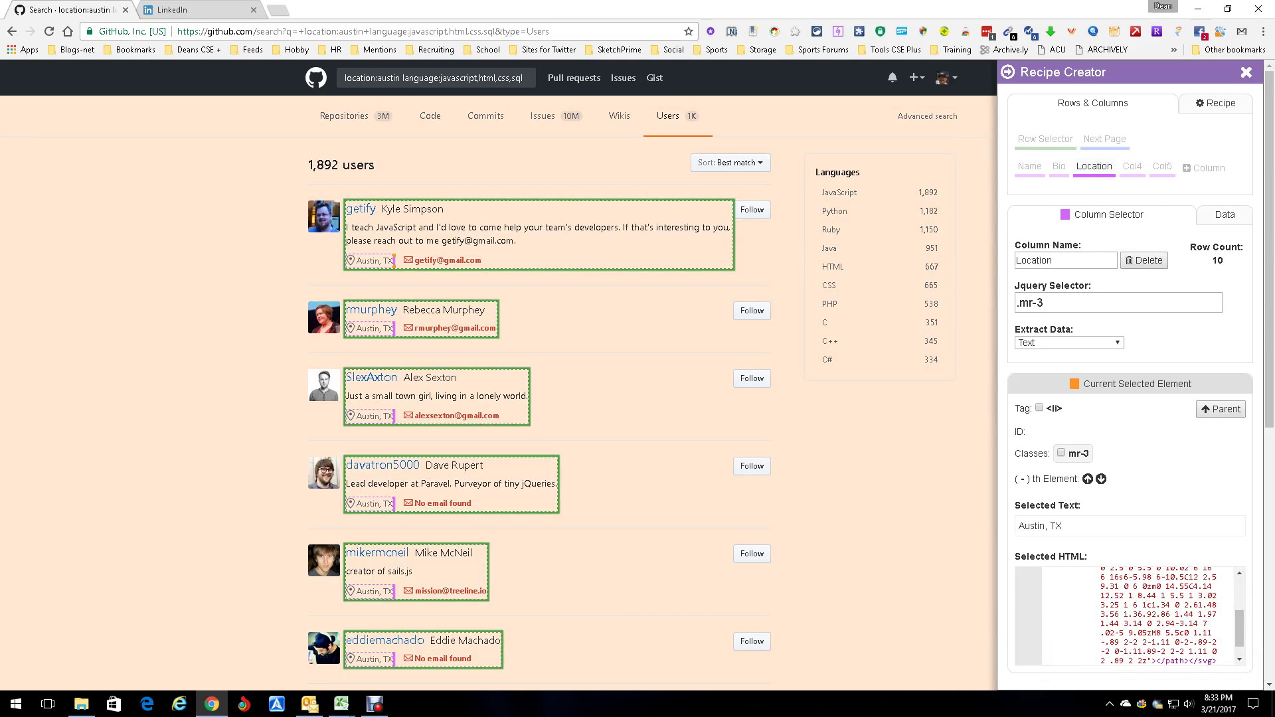
left_click(1061, 453)
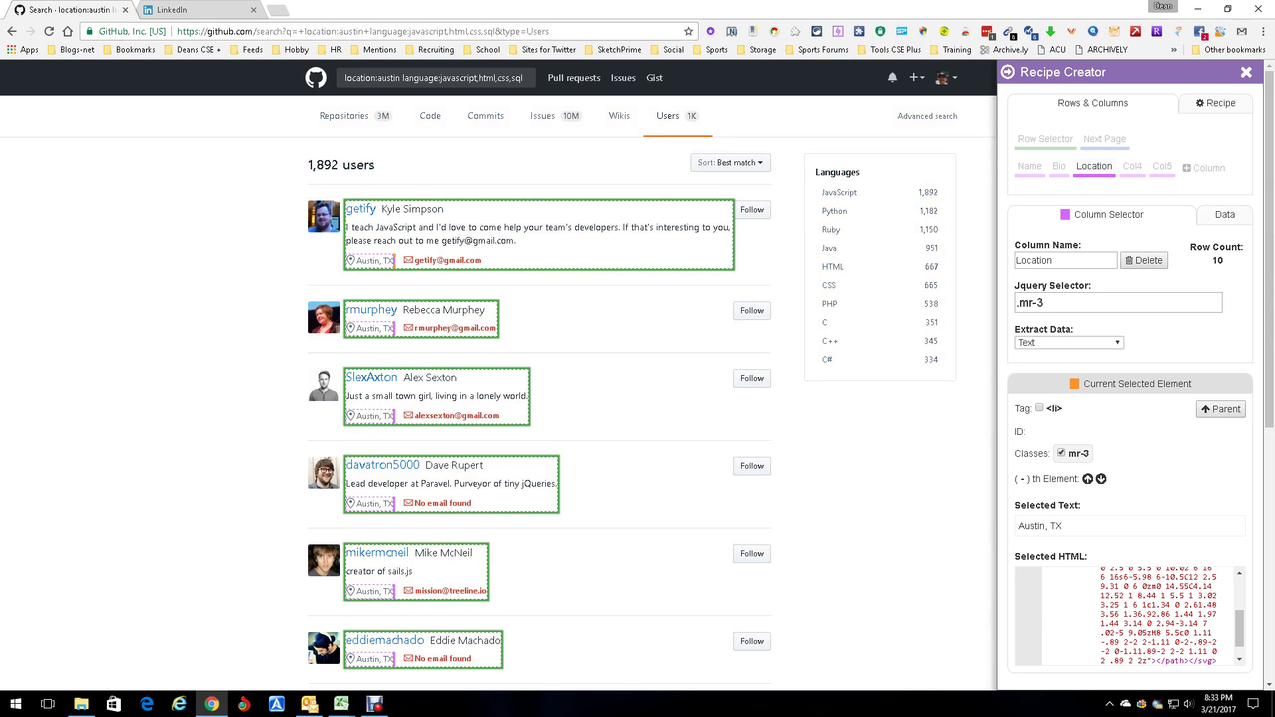
left_click(1225, 215)
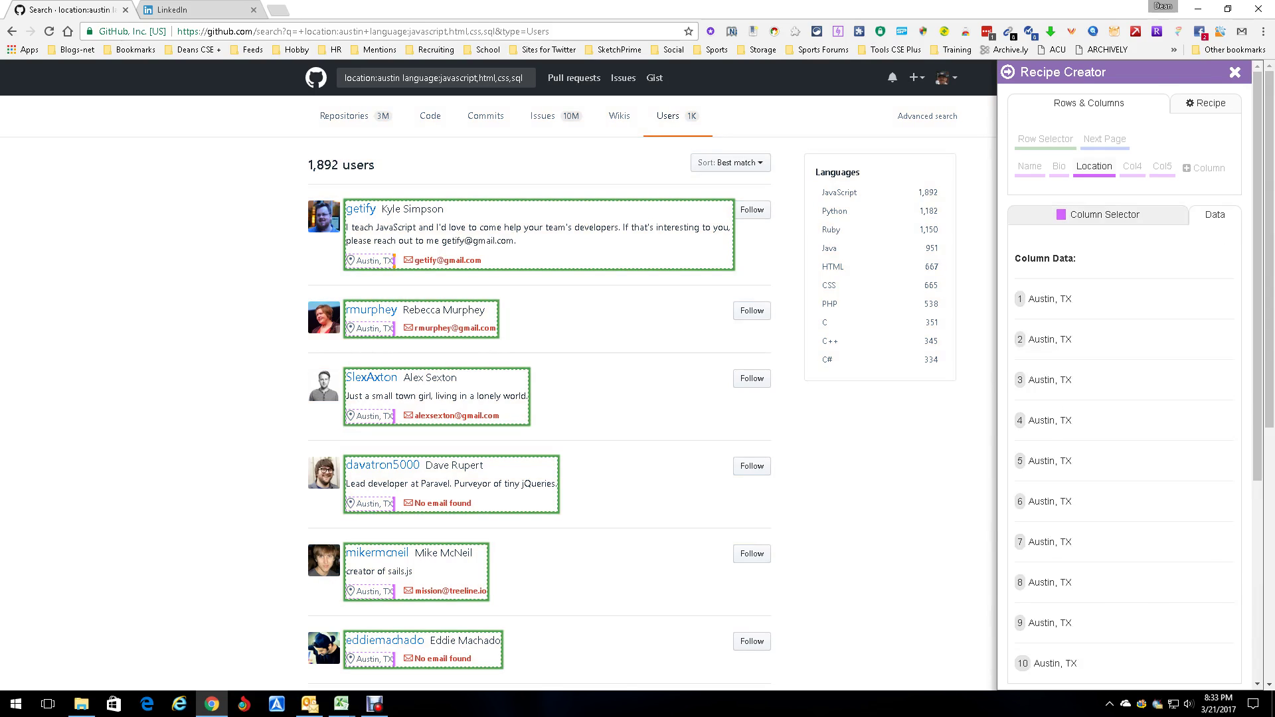
left_click(1104, 215)
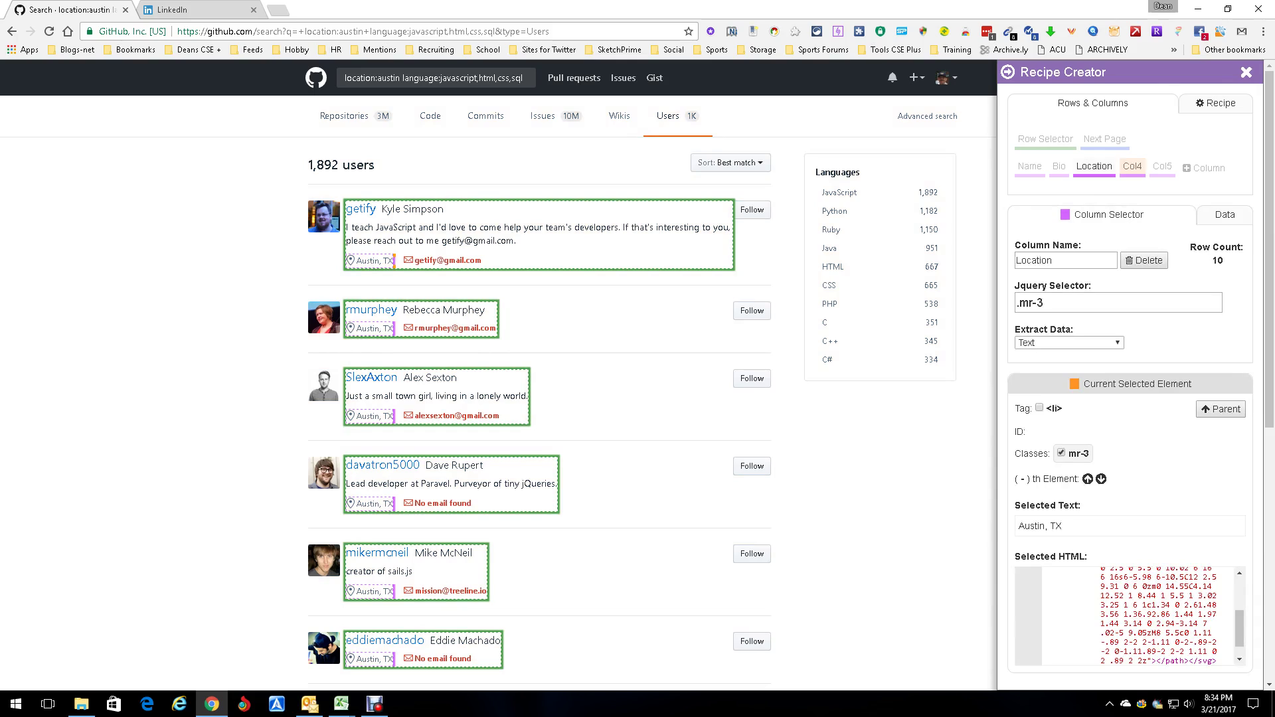
left_click(1132, 167)
- Rename the fourth column to Email
left_click(1066, 260)
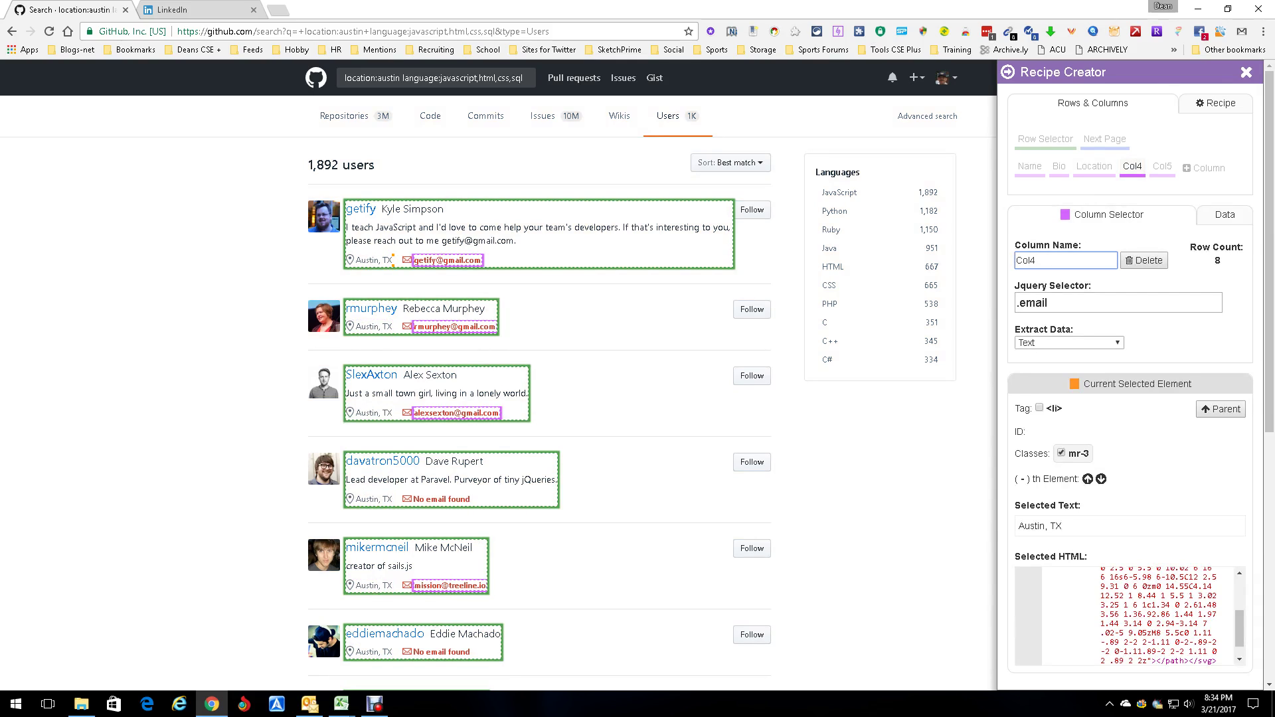
key("BackSpace")
key("BackSpace")
key("BackSpace")
key("BackSpace")
type("Email")
- Rename the fifth column to Github URL
left_click(1165, 168)
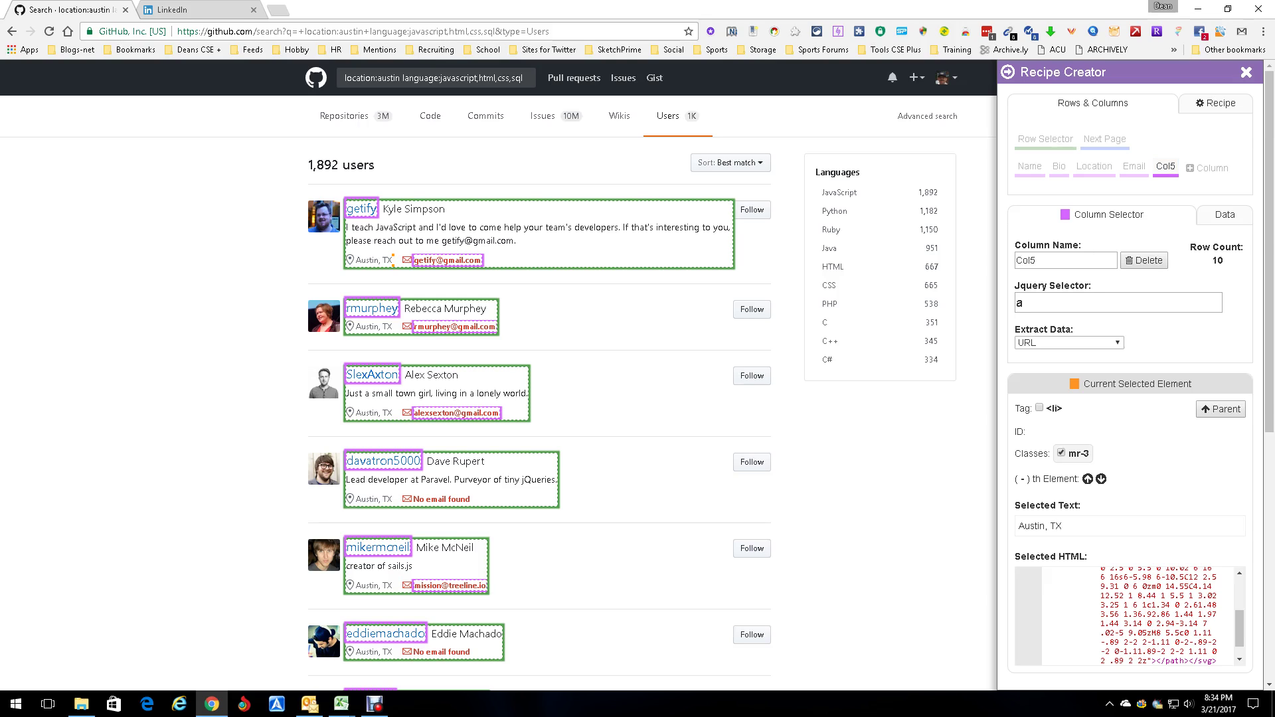
key("BackSpace")
key("BackSpace")
key("BackSpace")
key("BackSpace")
type("G")
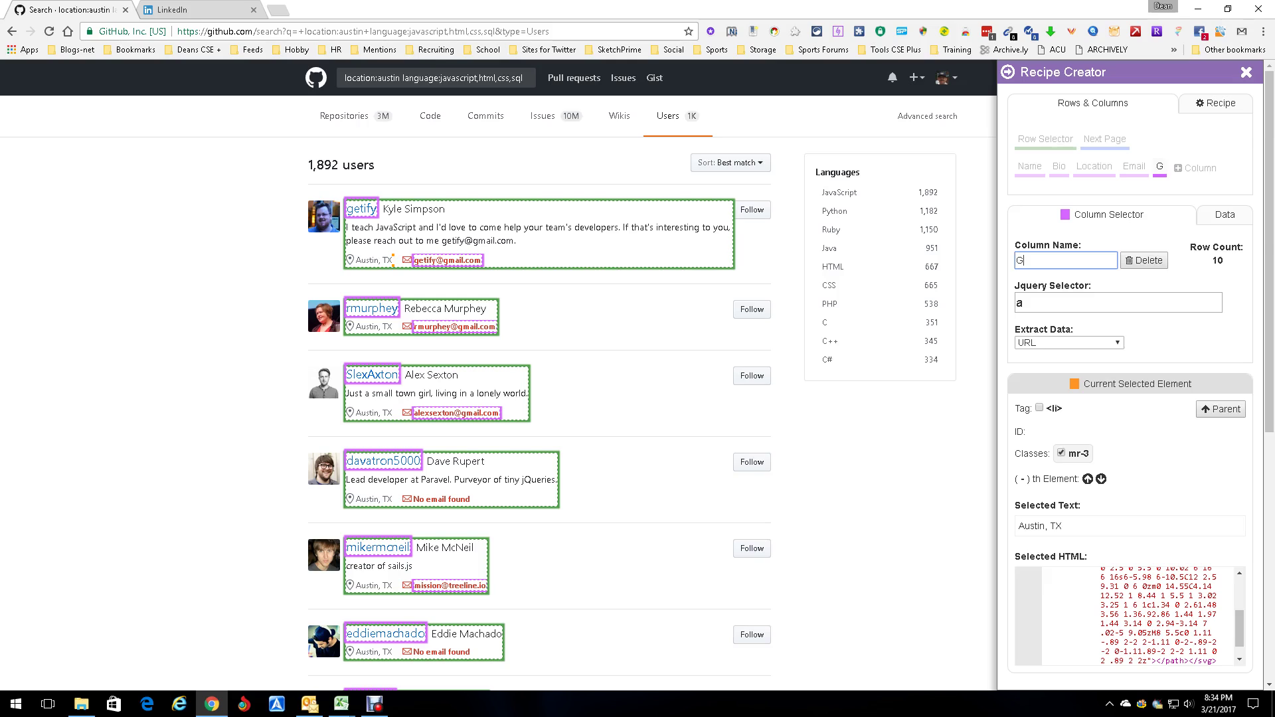
type("ithub URL")
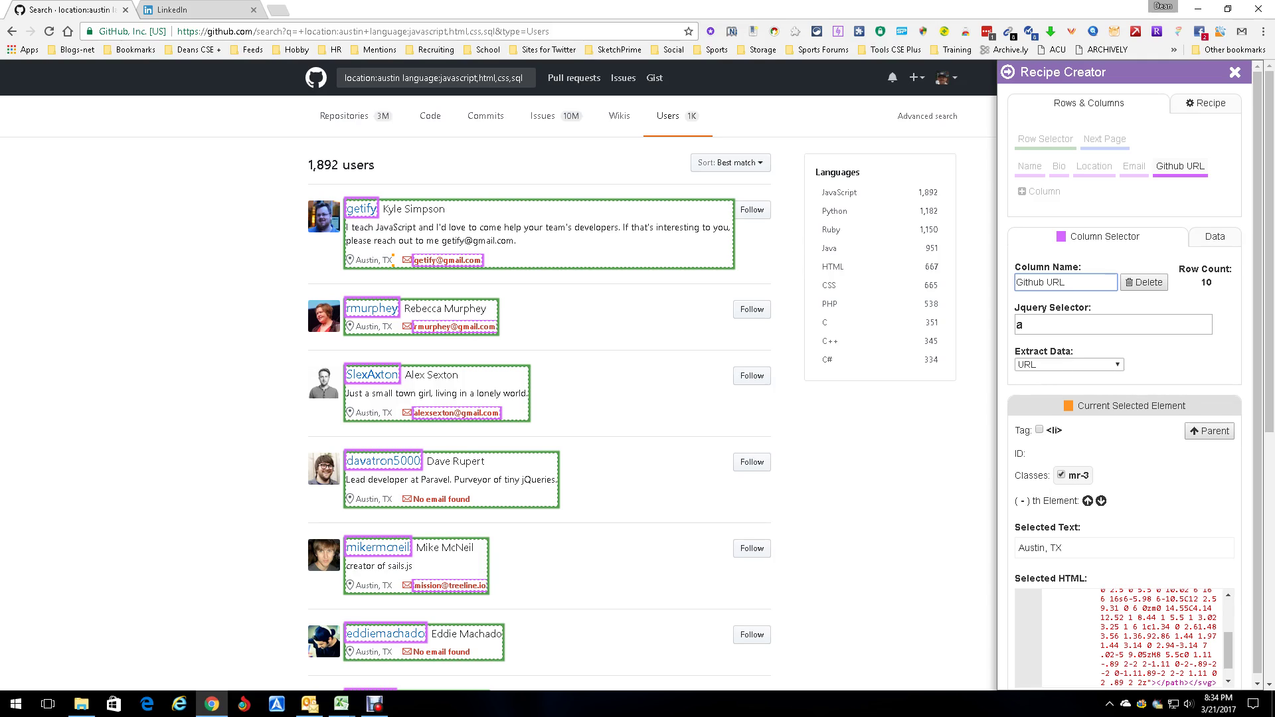
- Point the Github URL column at username links (selector a) and confirm 10 profile URLs
left_click(1214, 236)
left_click(1104, 236)
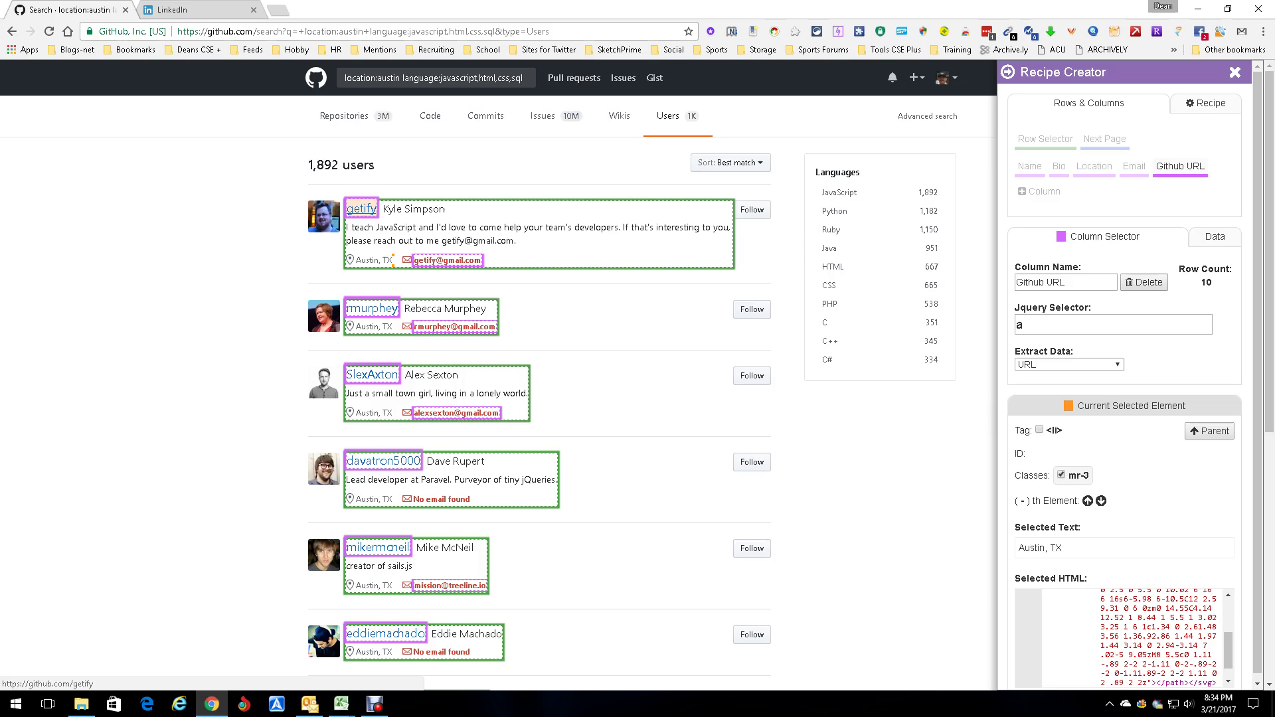
left_click(362, 209)
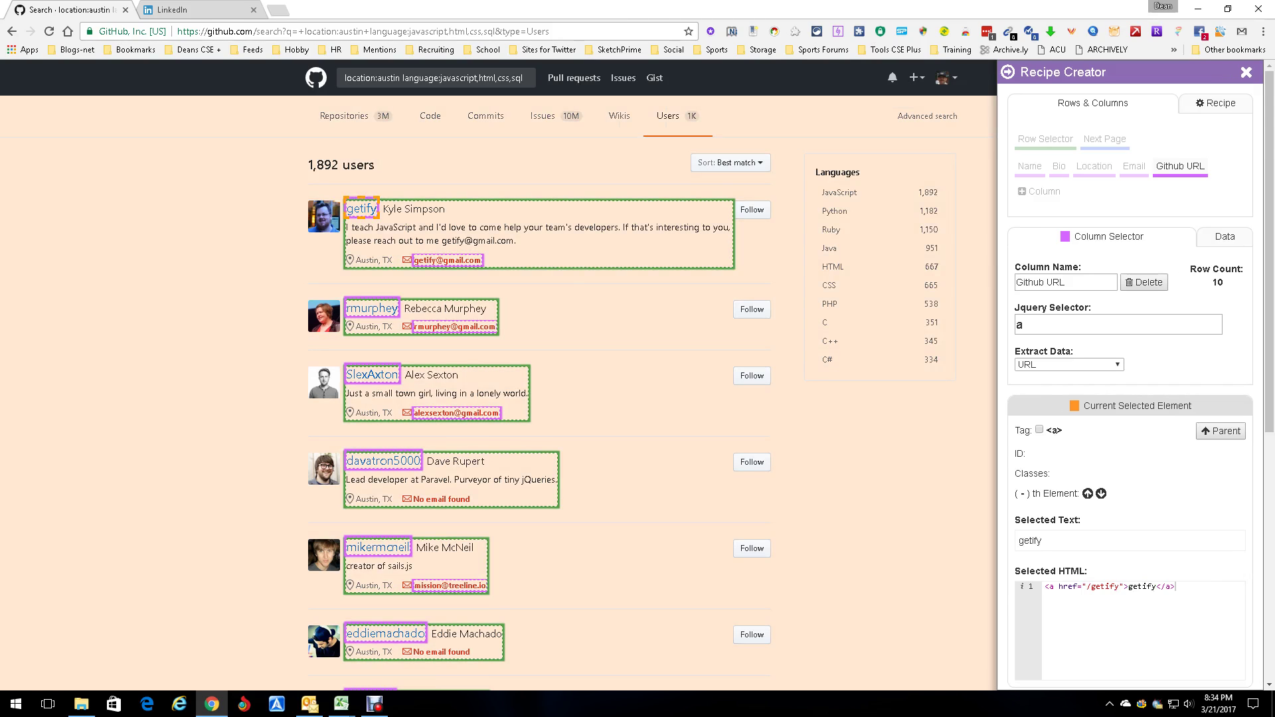
left_click(1224, 237)
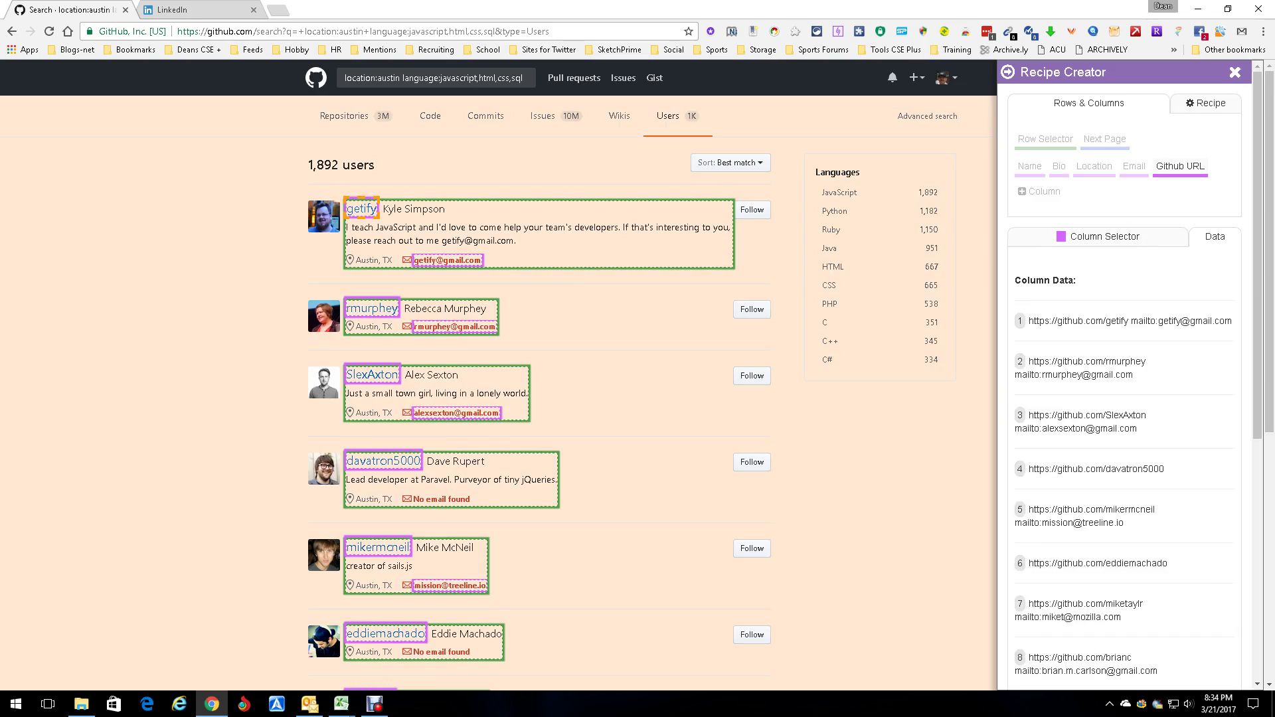
left_click(1098, 237)
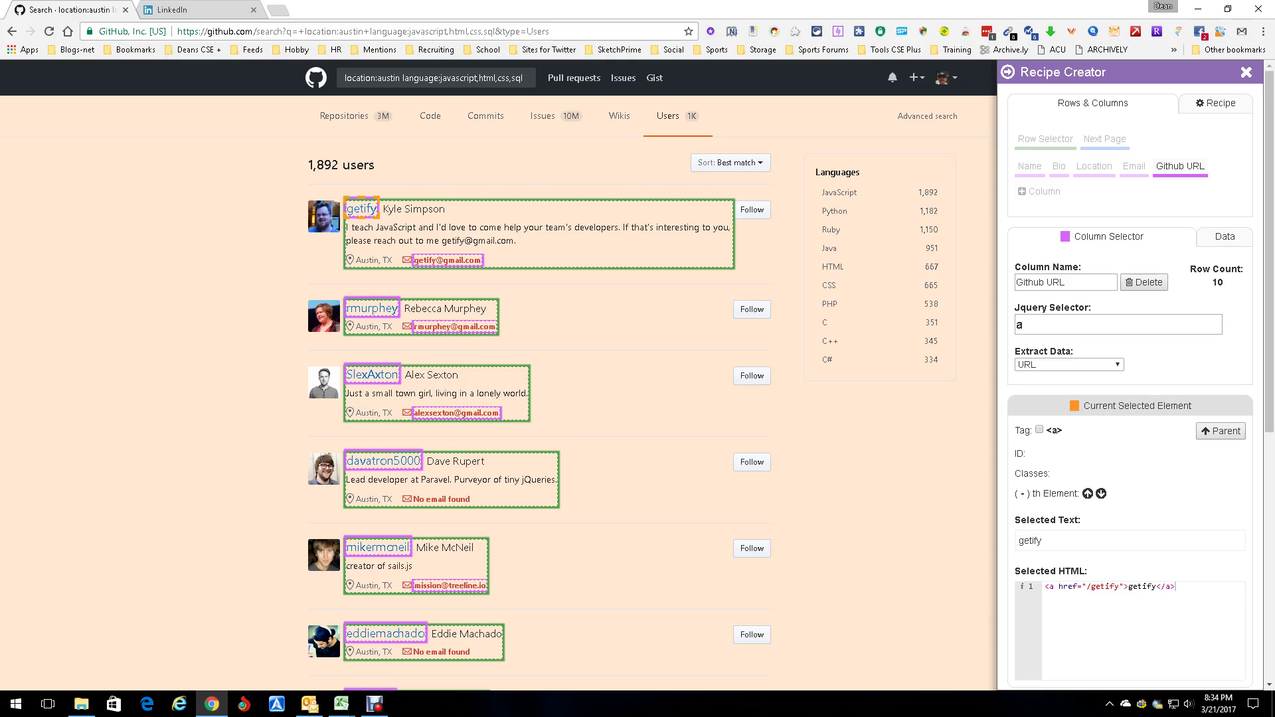
left_click(1039, 429)
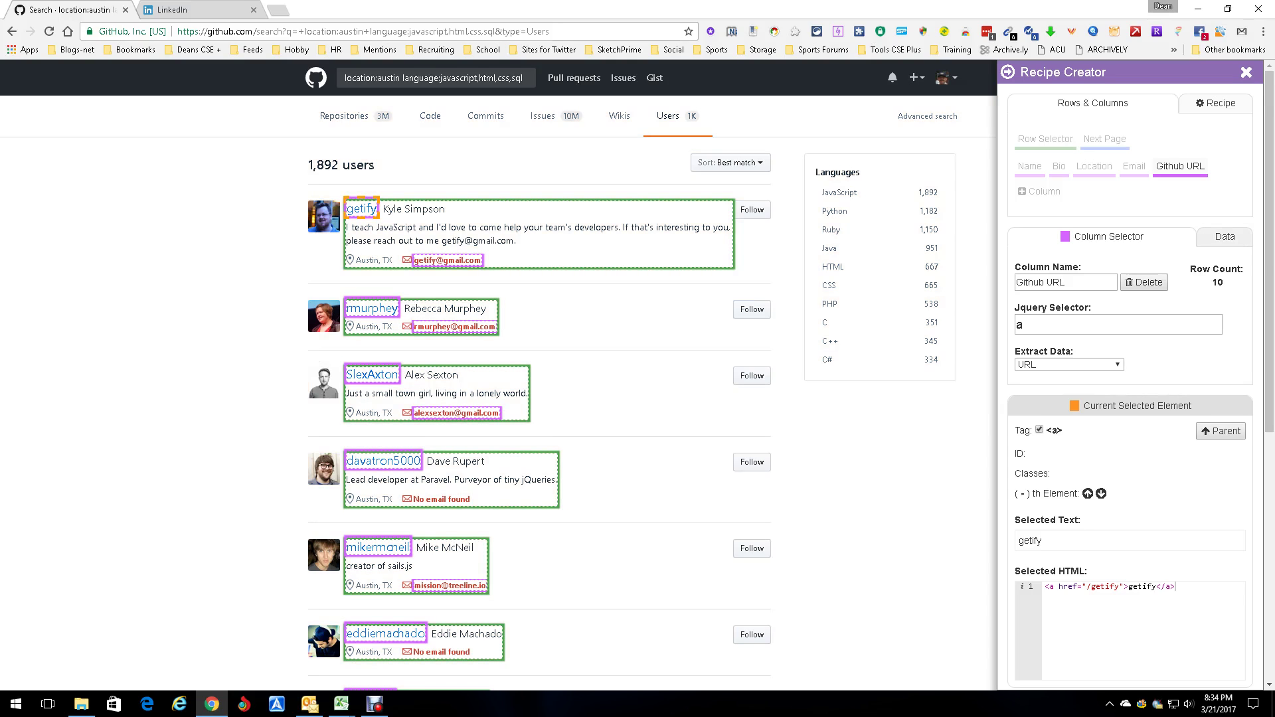
left_click(1224, 236)
left_click(1099, 237)
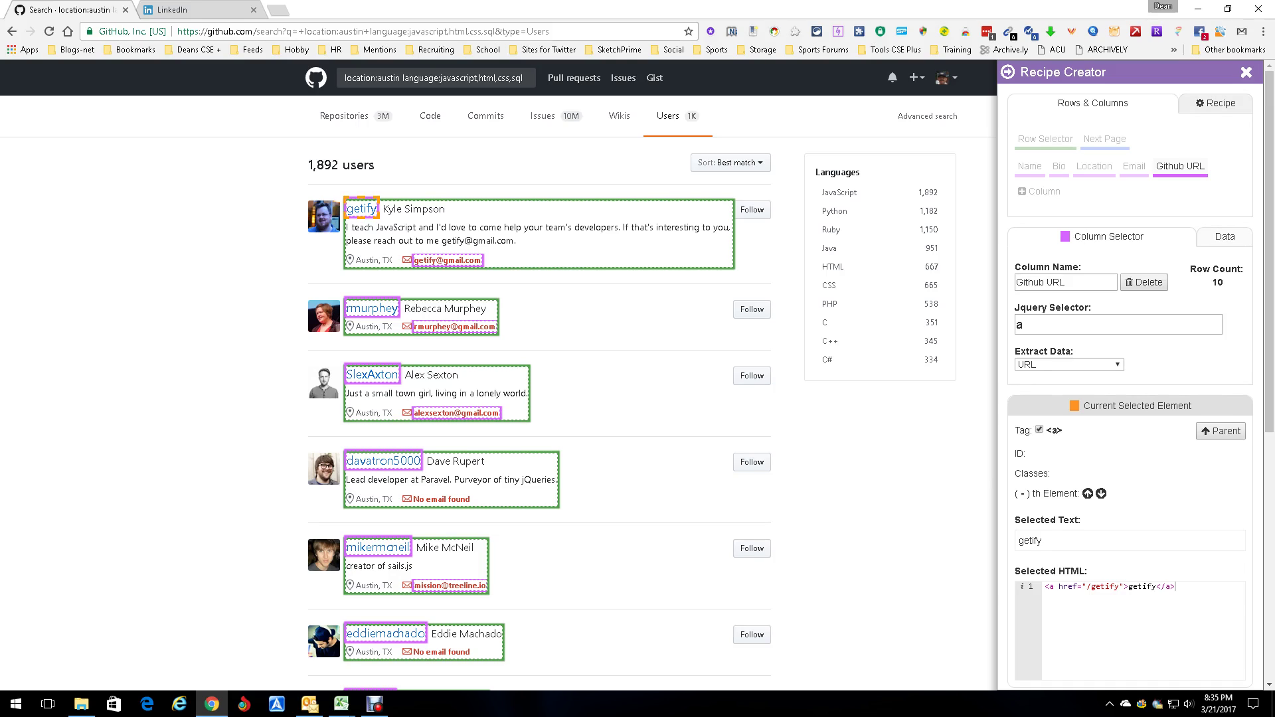
left_click(1215, 103)
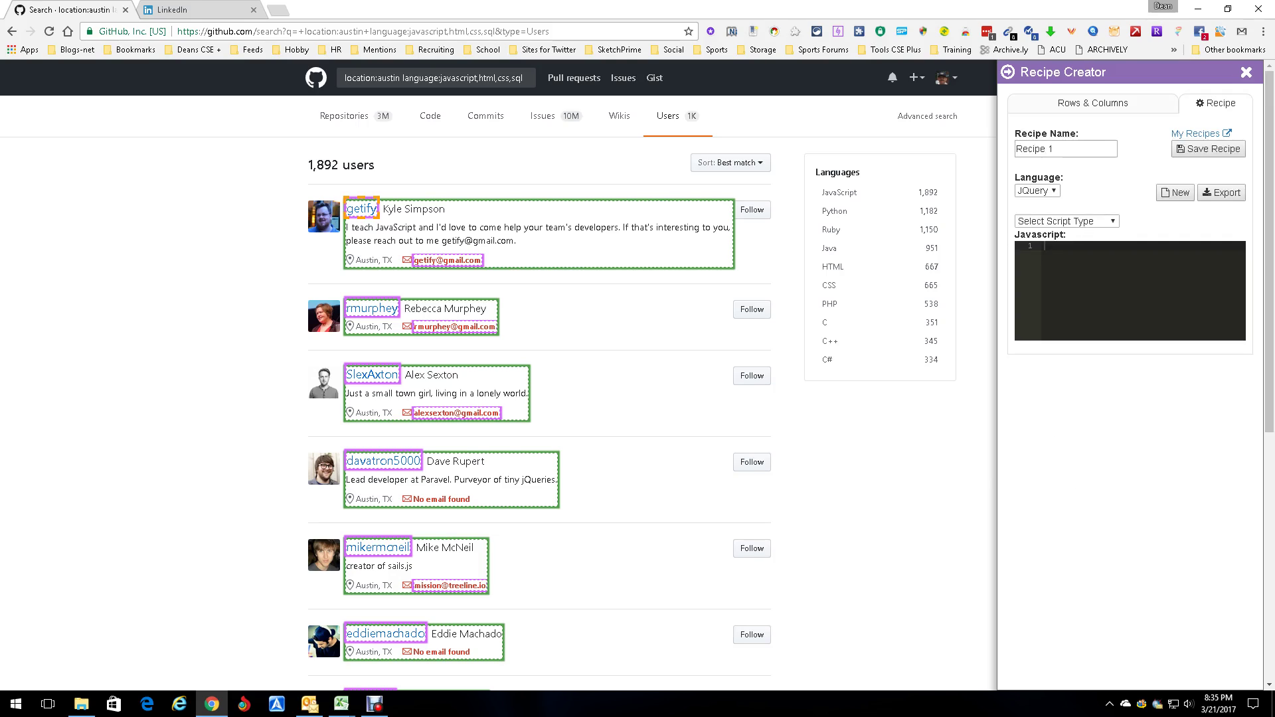
- Rename the recipe from 'Recipe 1' to 'Github Search', save it, and close the creator
left_click(1064, 149)
left_click_drag(1053, 149, 1015, 149)
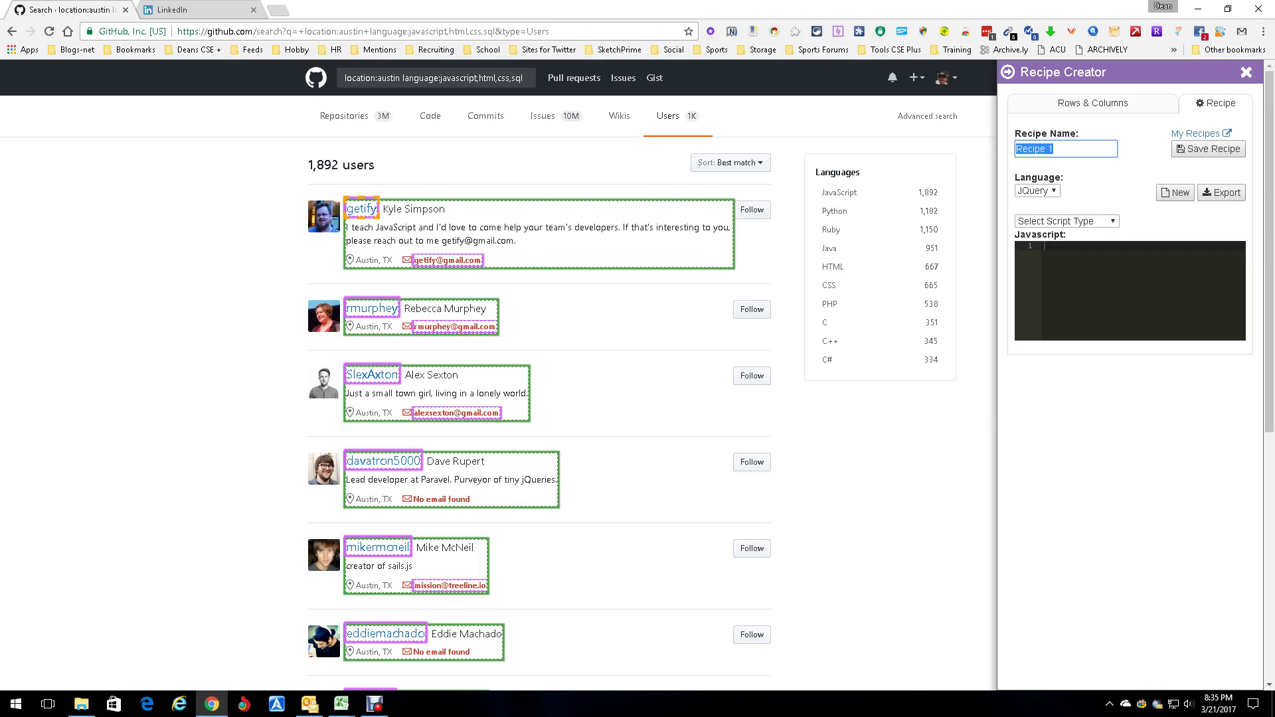
key("BackSpace")
type("Github Search")
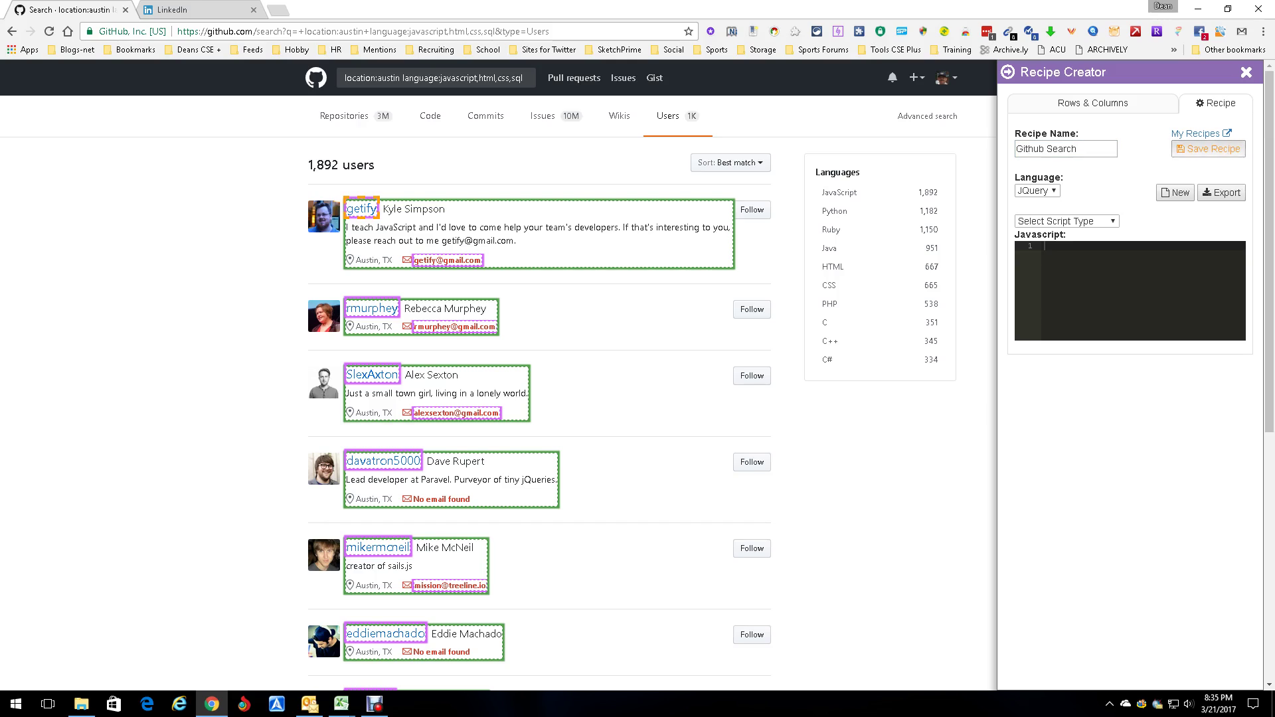
left_click(1209, 149)
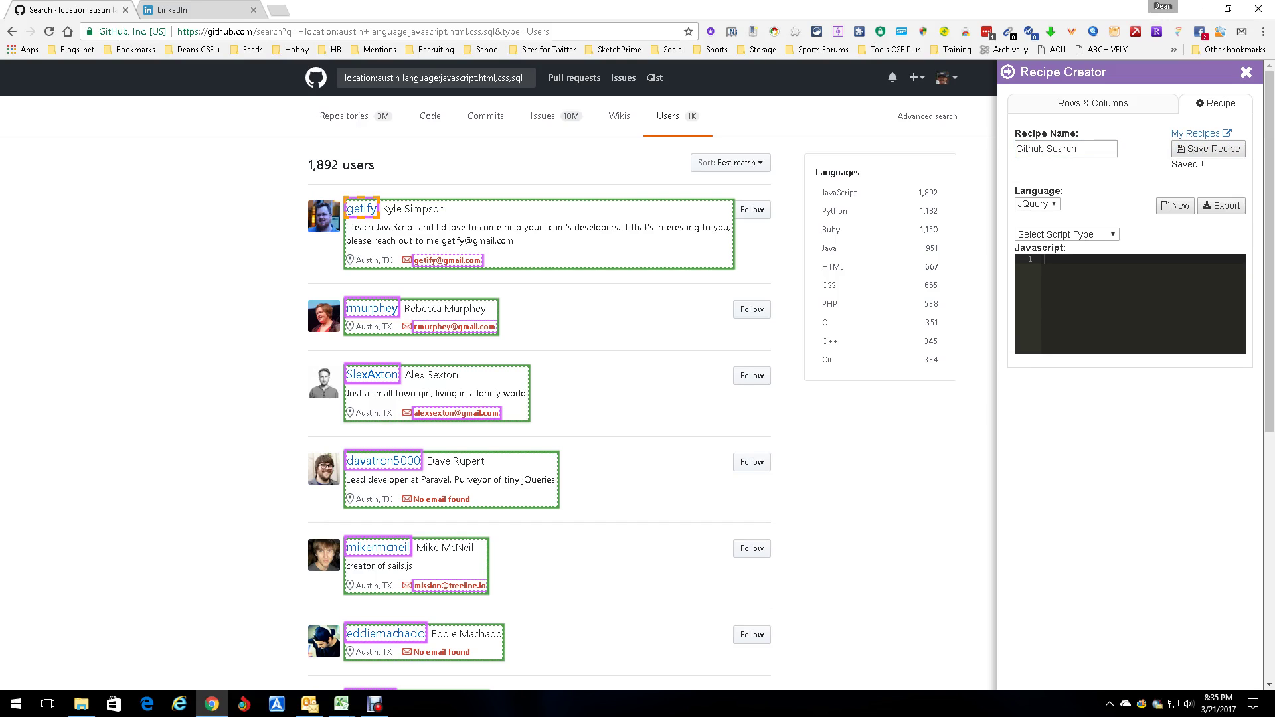
left_click(1246, 72)
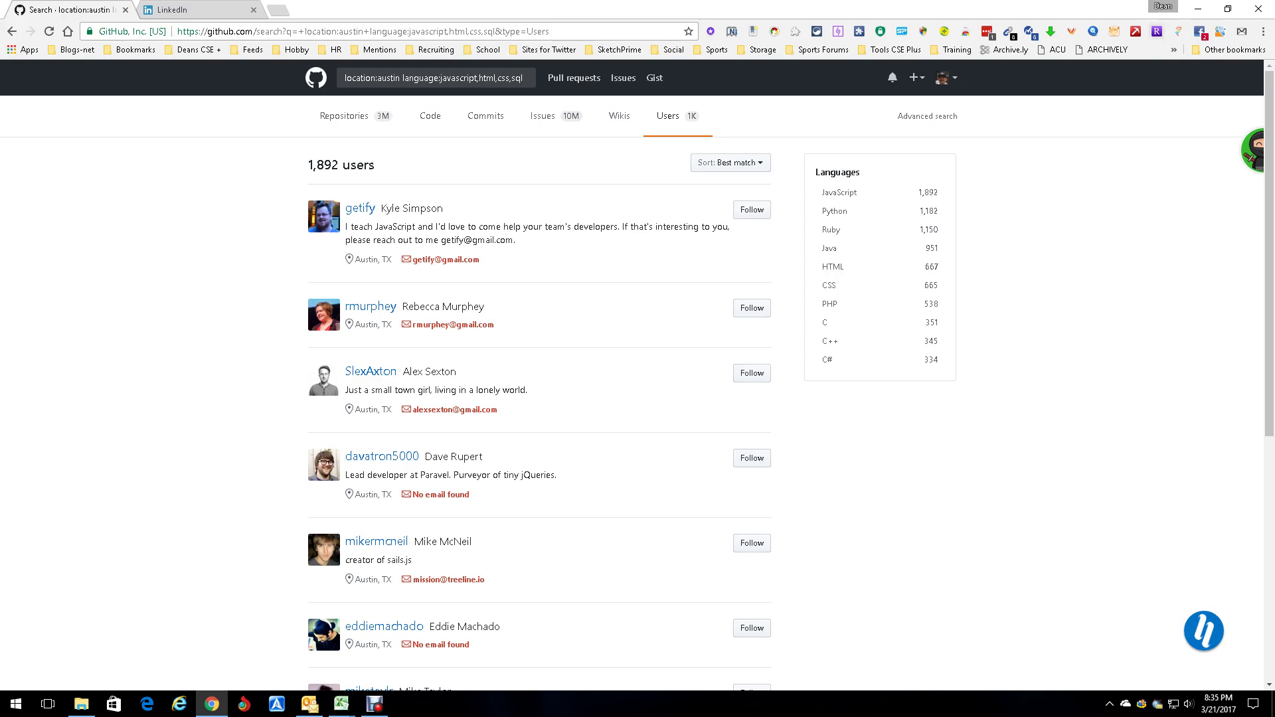
- Run Github Search from My Recipes, review the 10 five-column rows, and close the results
left_click(1135, 31)
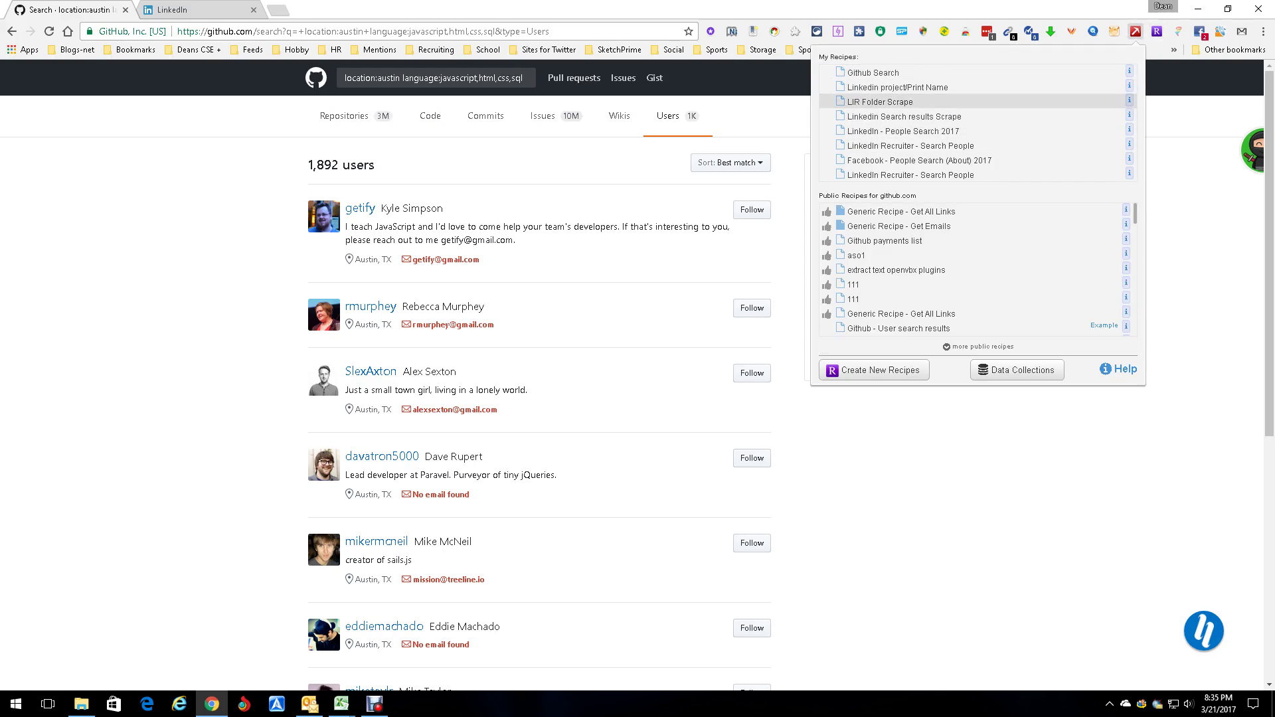
left_click(873, 73)
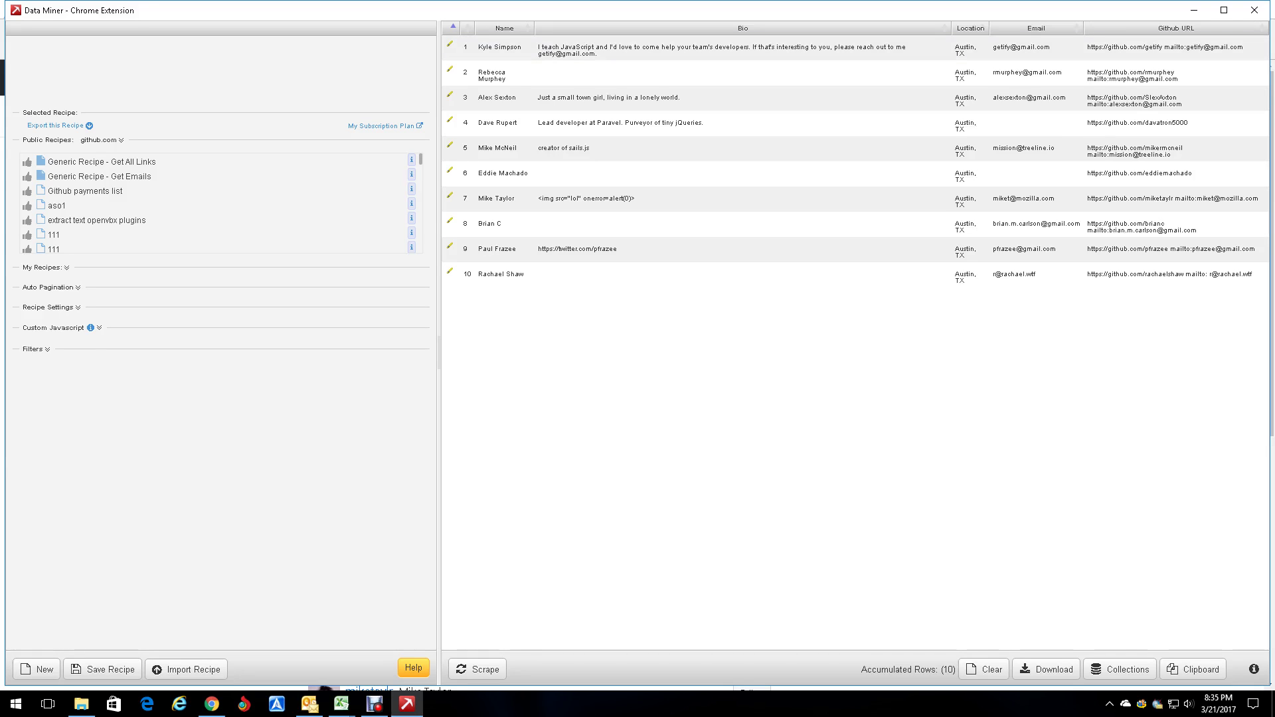
left_click(1255, 10)
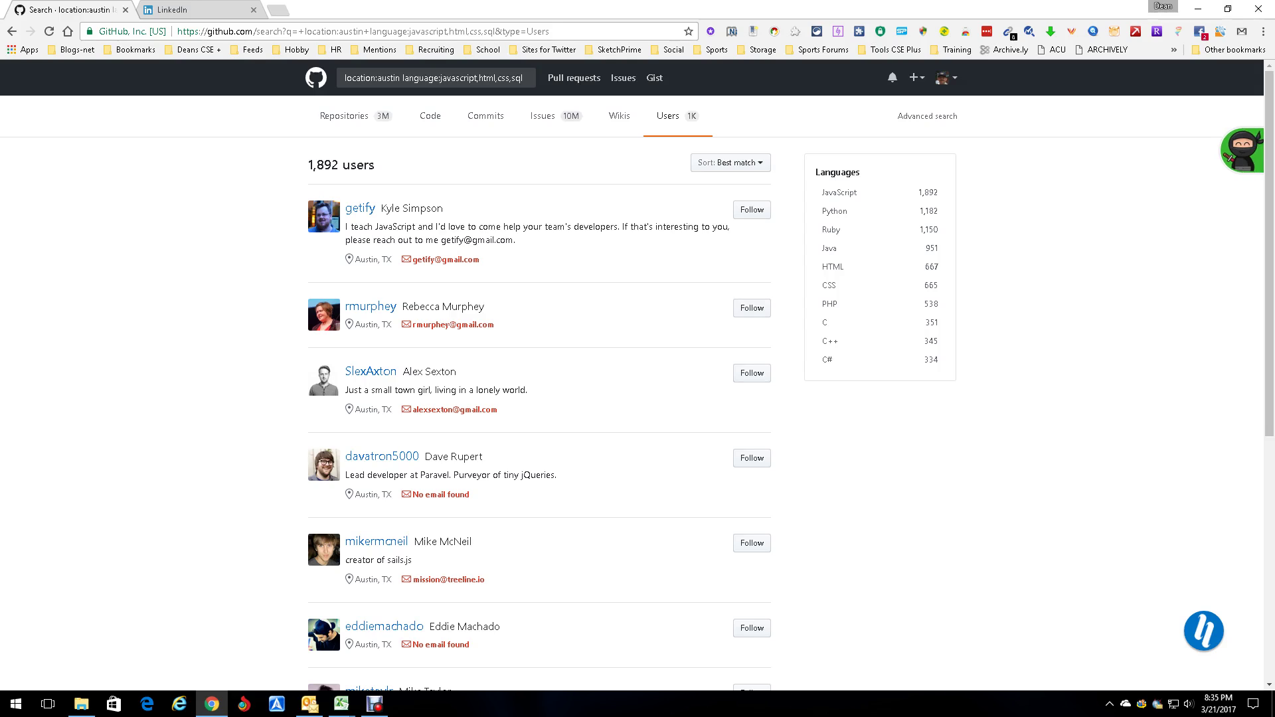
- Scroll down the Austin user results until pages 2 and 3 are appended
left_click_drag(1270, 163, 1270, 406)
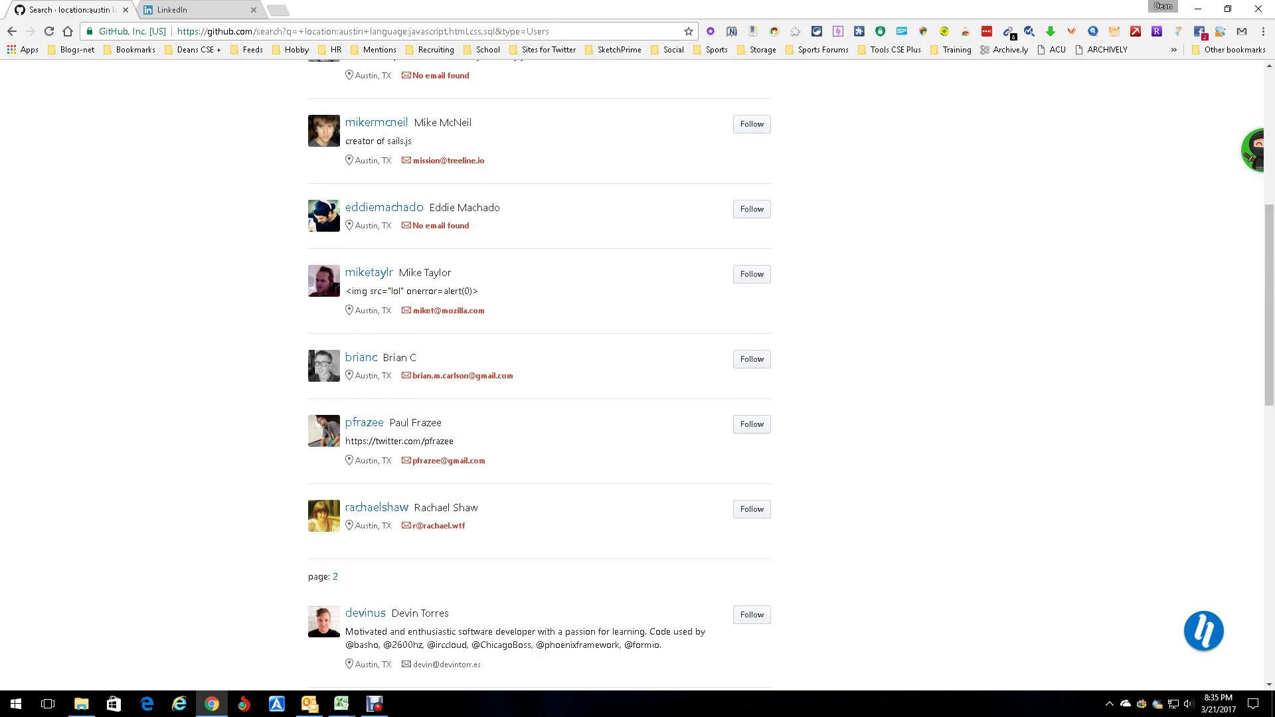
scroll(539, 375, "down", 7)
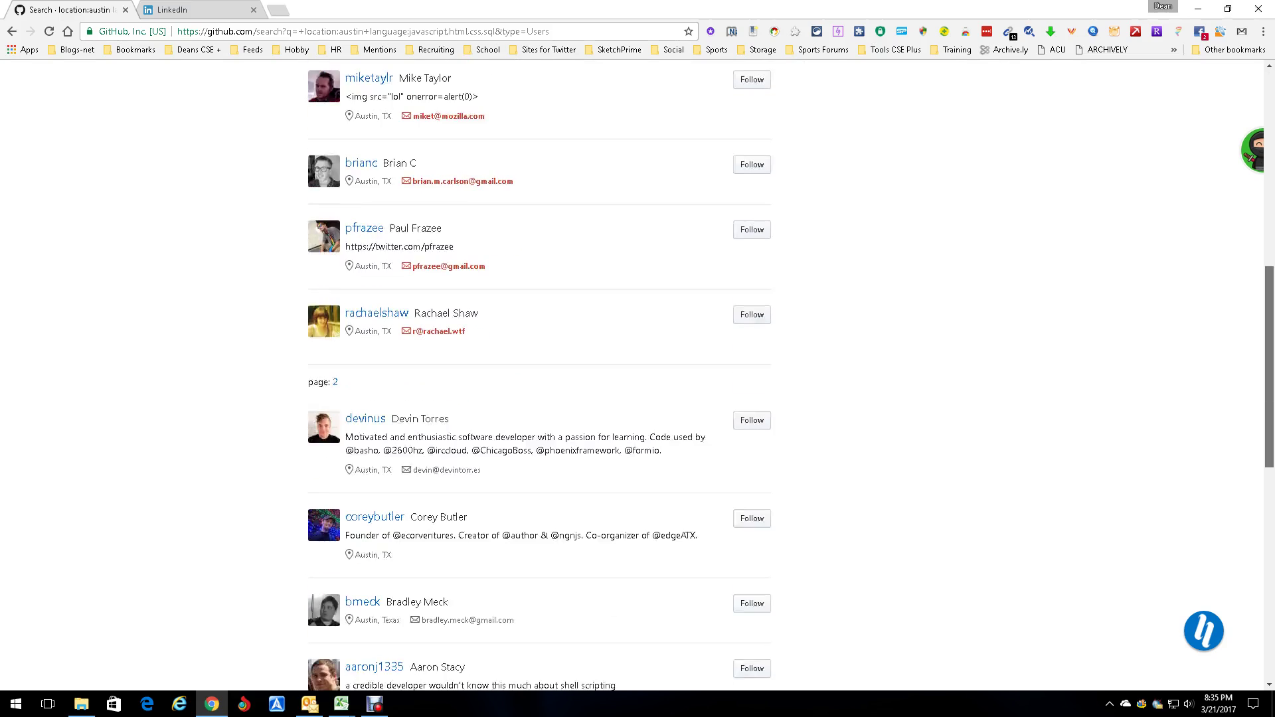
scroll(539, 375, "down", 4)
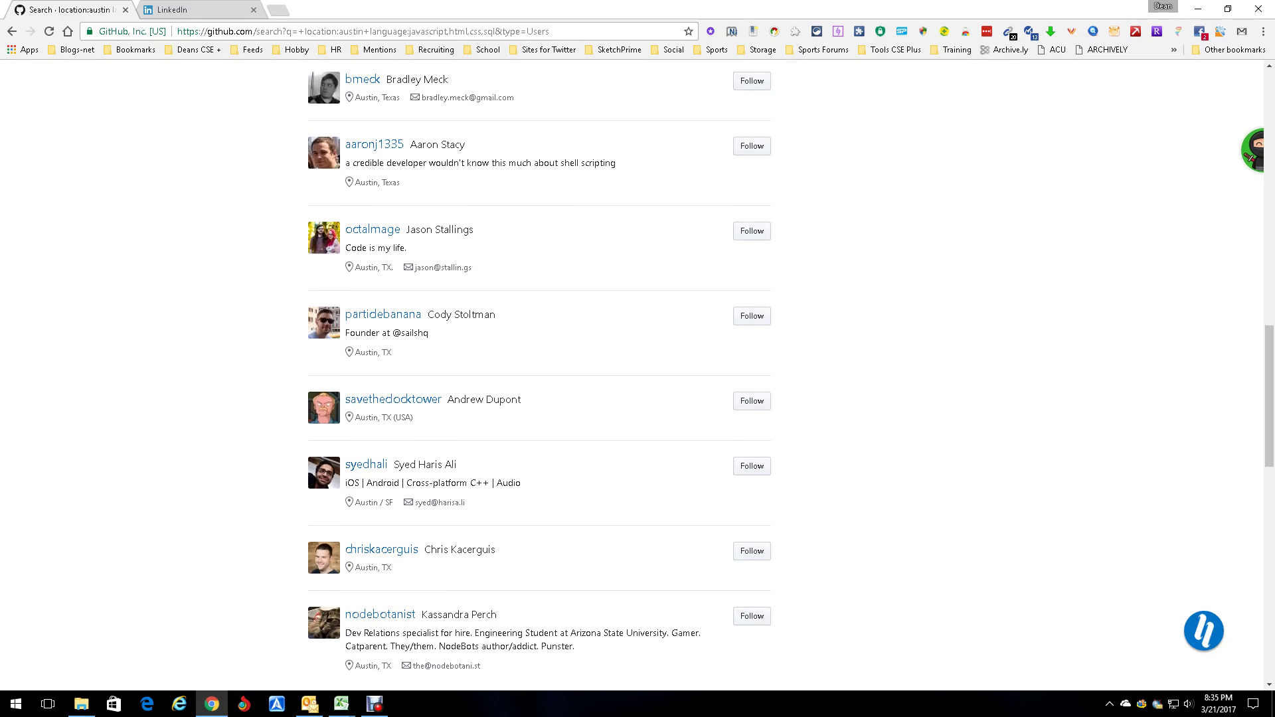
scroll(539, 375, "down", 2)
scroll(539, 375, "down", 6)
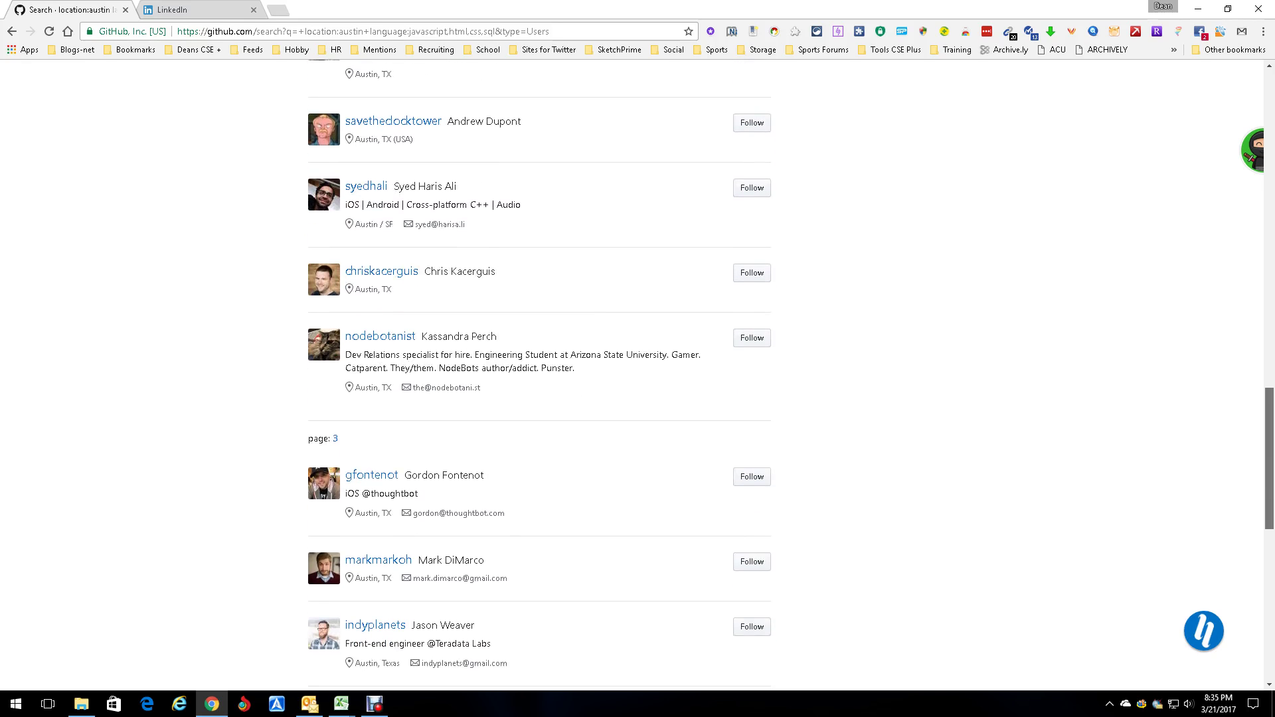
scroll(539, 375, "down", 1)
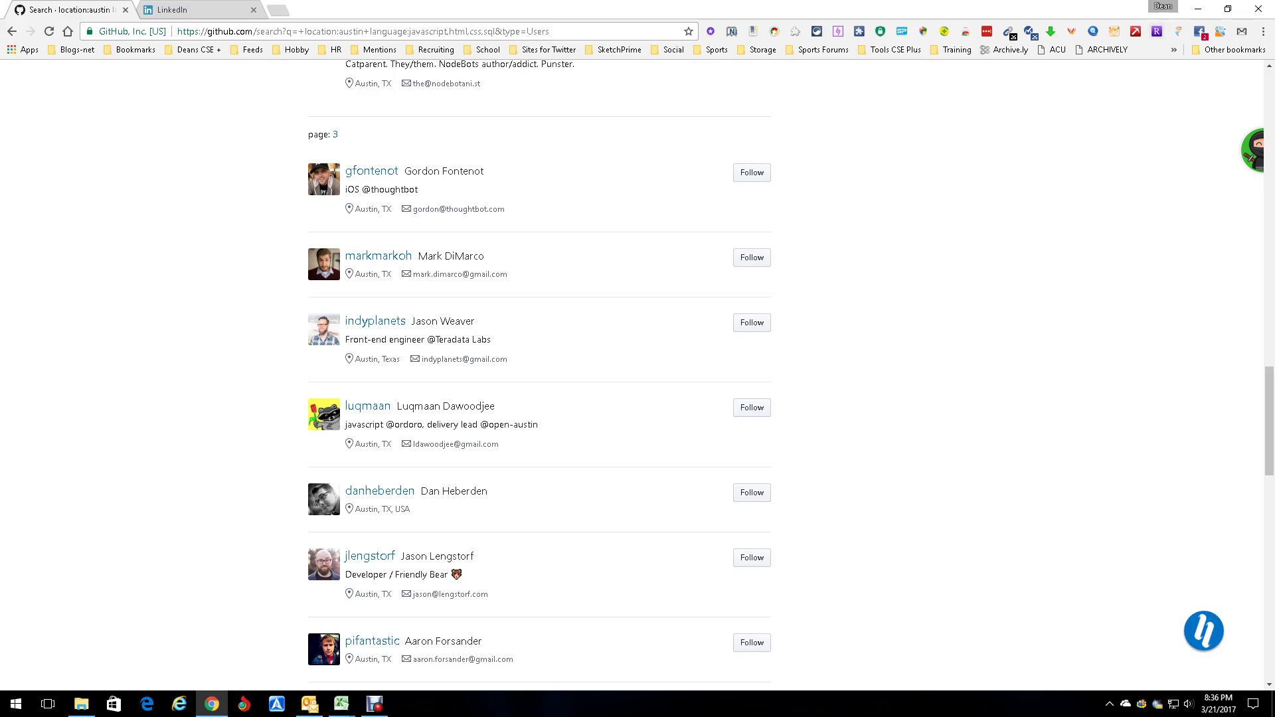
- Reopen the recipe creator on the 40-row page, show Recipe settings, then open a new tab
left_click(1156, 32)
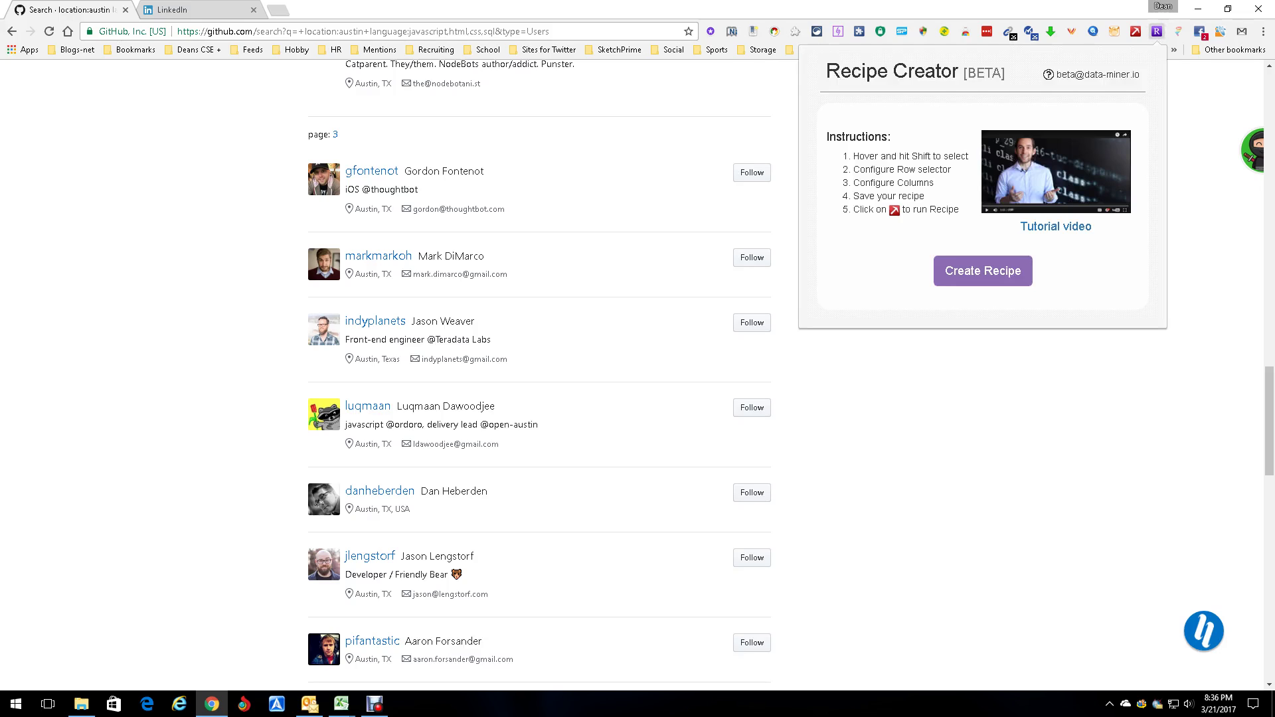
left_click(983, 270)
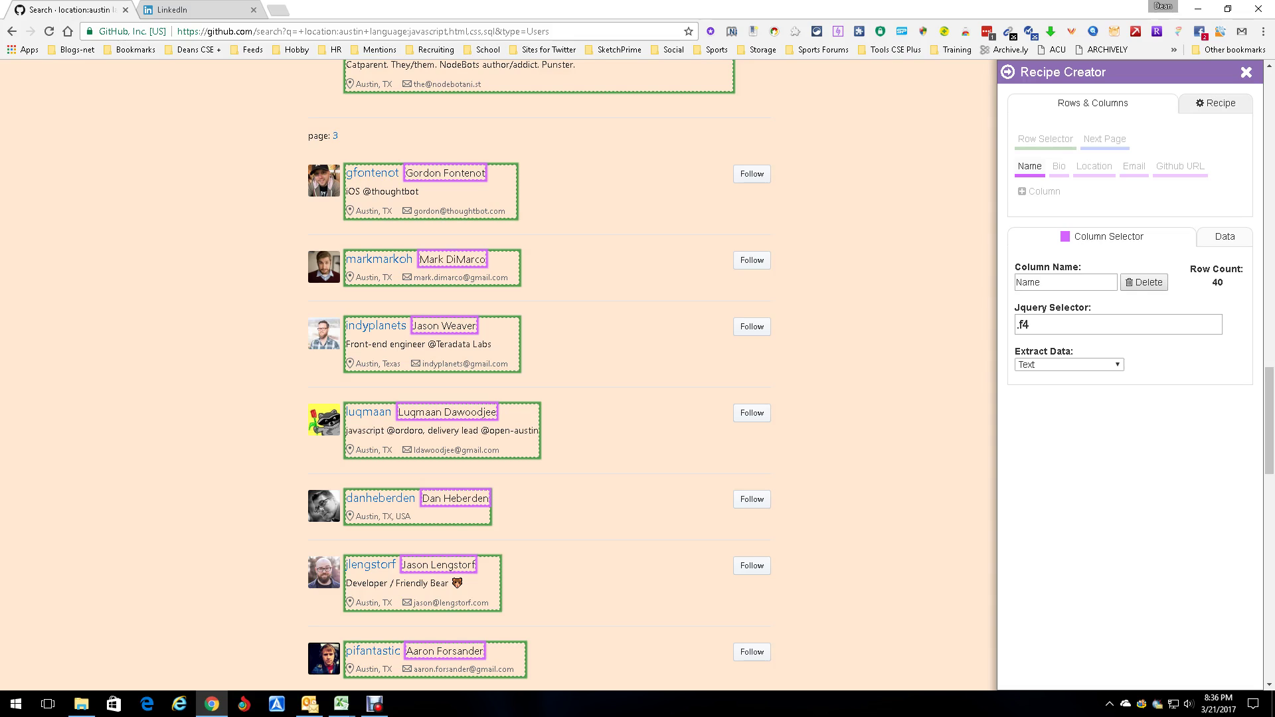
left_click(1216, 104)
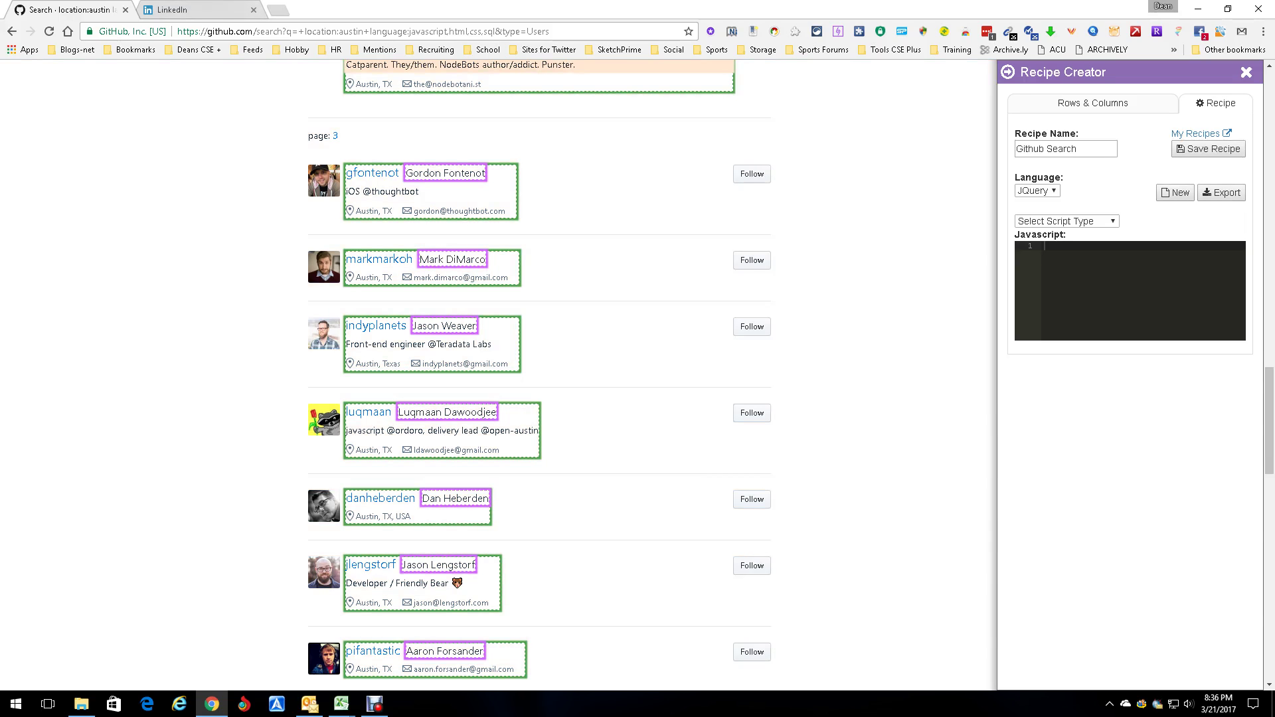
key("ctrl+t")
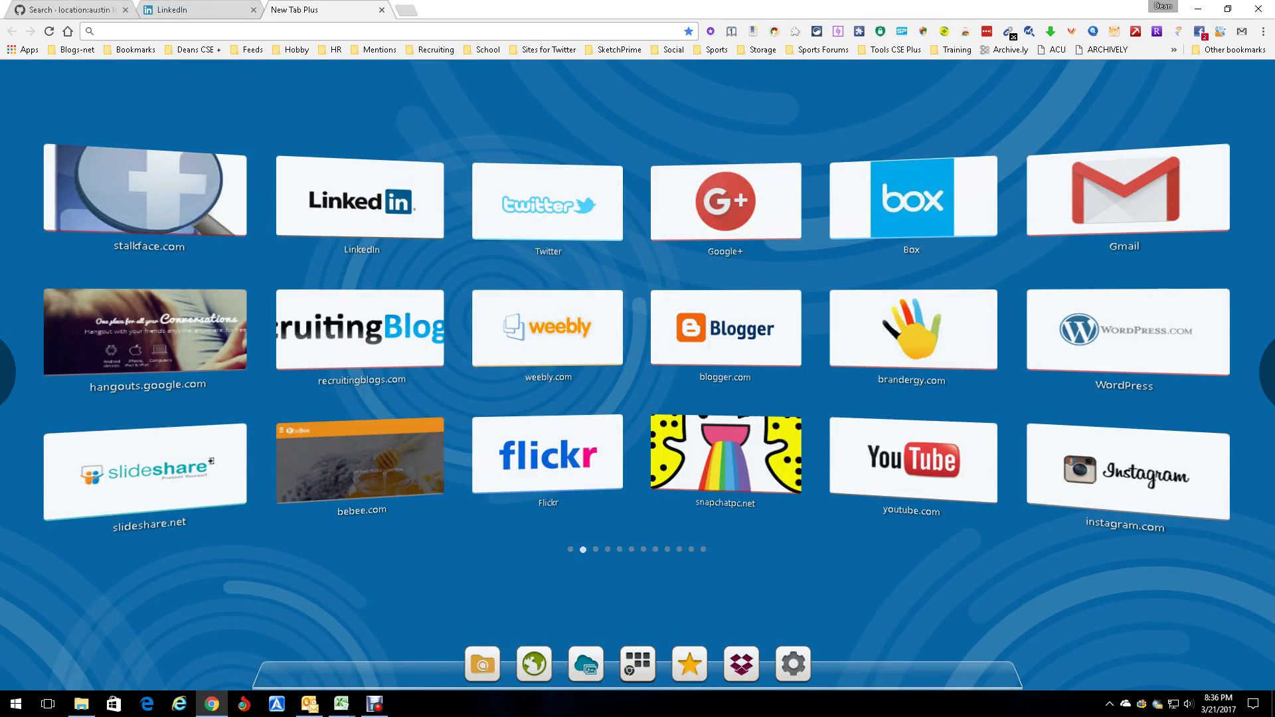
- Check Data Miner's My Recipes page for the saved Github Search recipe, then return to GitHub
left_click(704, 549)
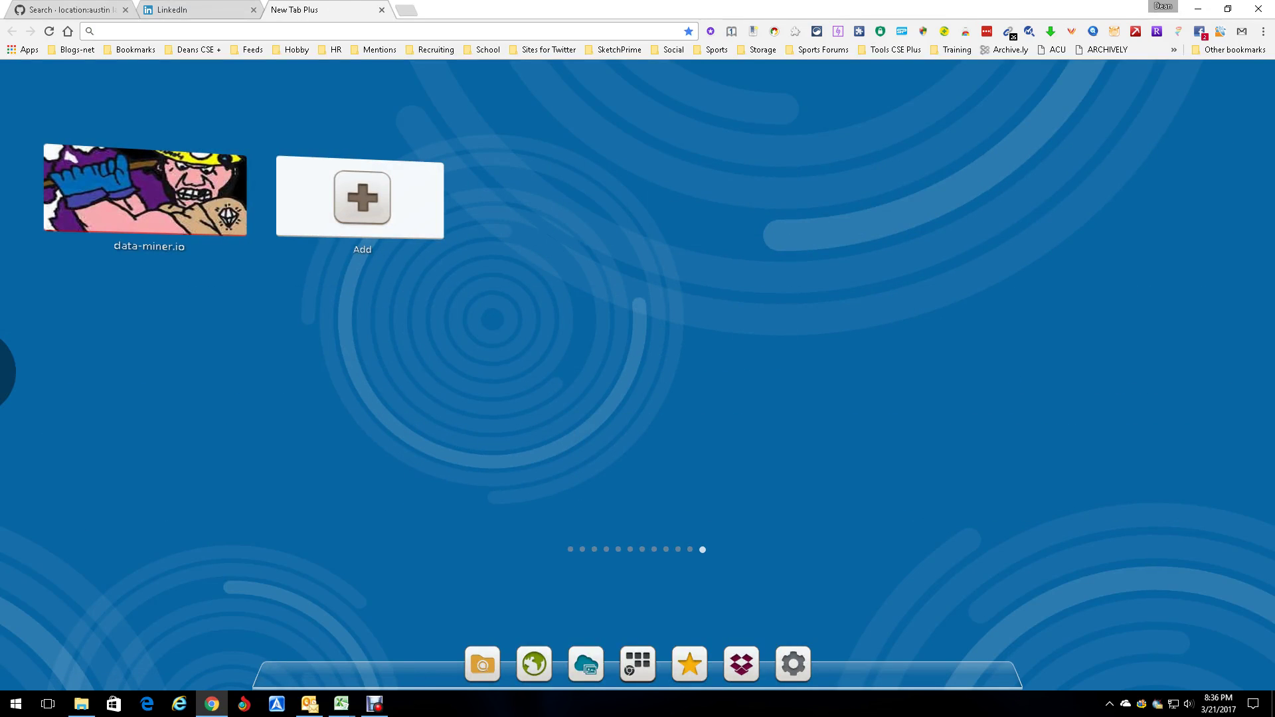
left_click(145, 191)
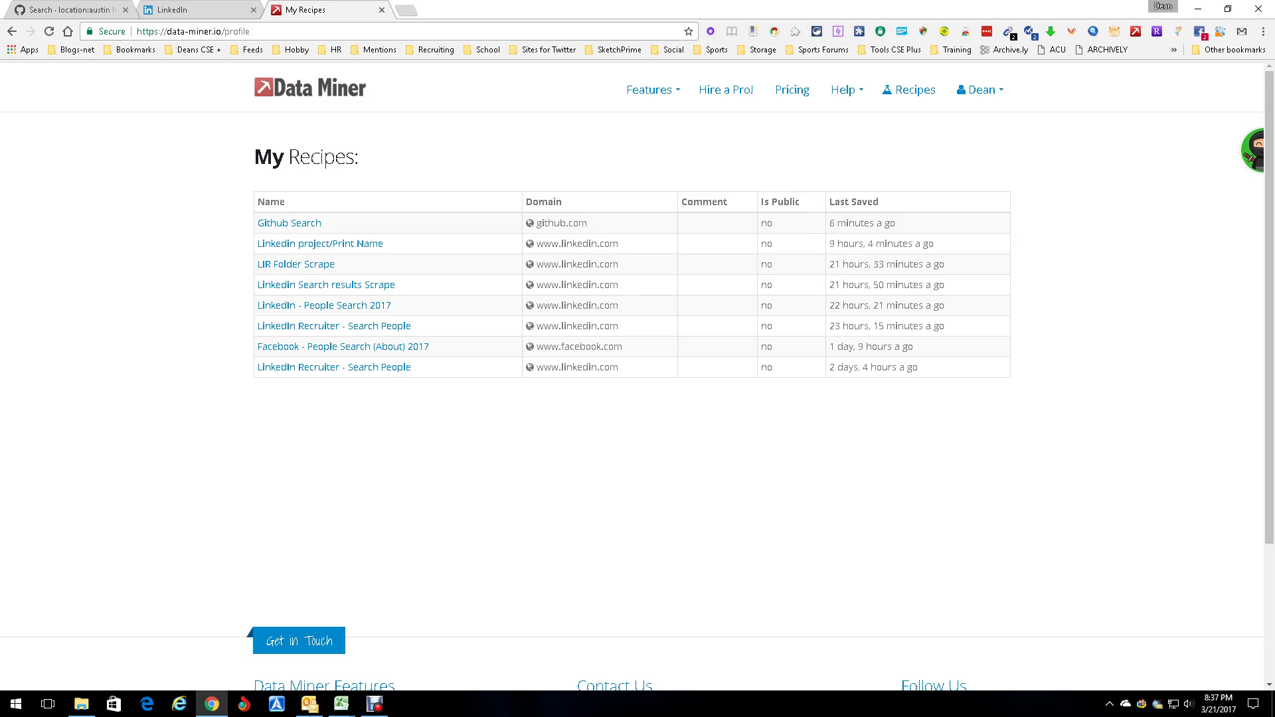
left_click(67, 10)
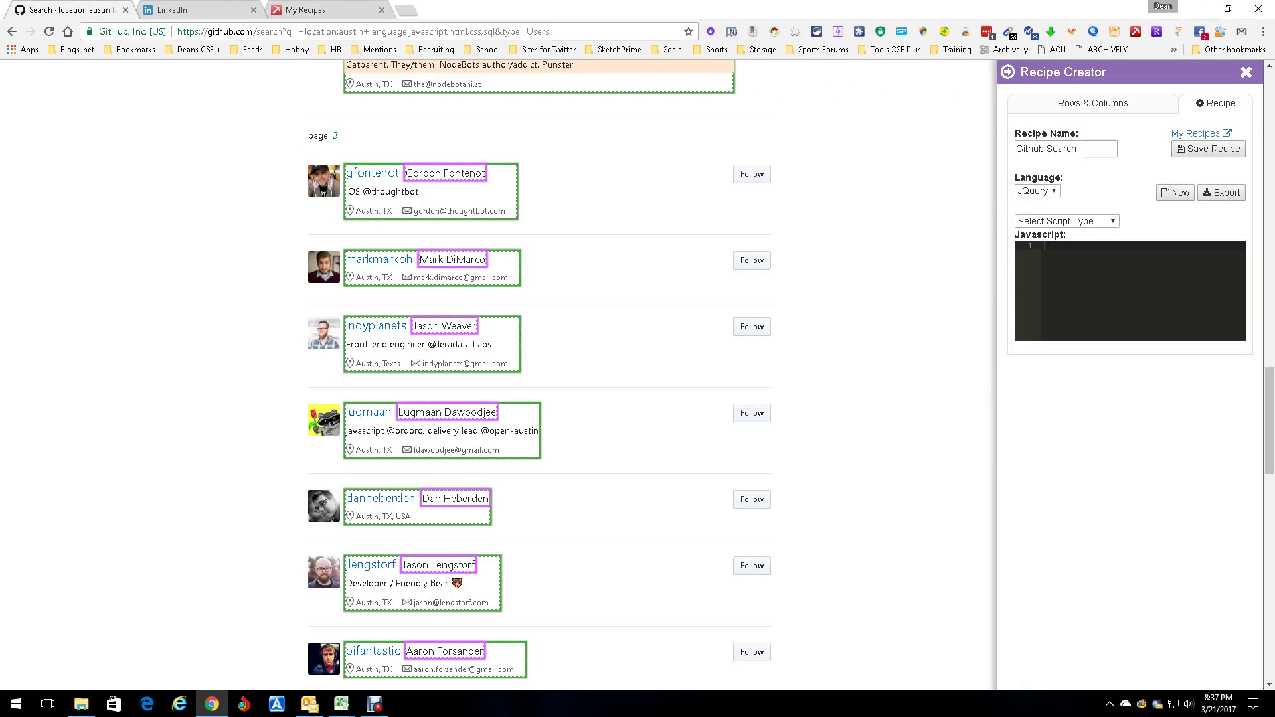
- Close the Recipe Creator and run the saved Github Search recipe on all 40 loaded users
left_click(1246, 73)
left_click(1135, 31)
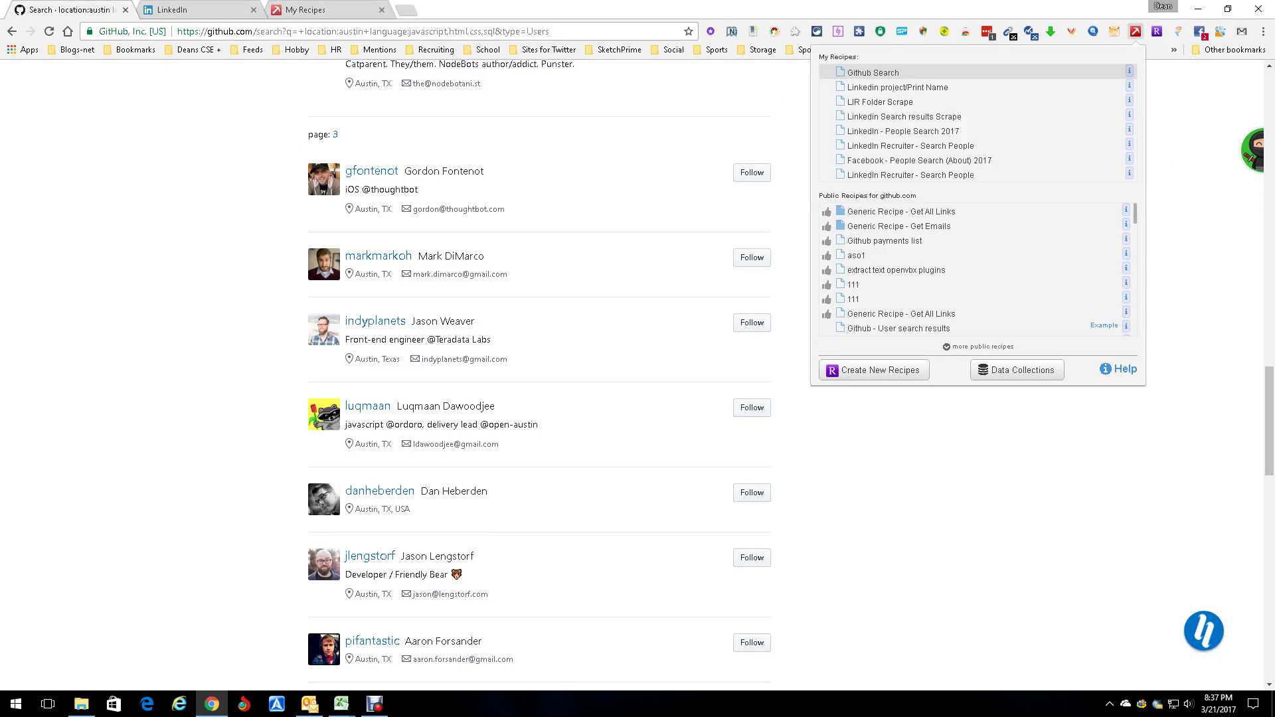
left_click(873, 72)
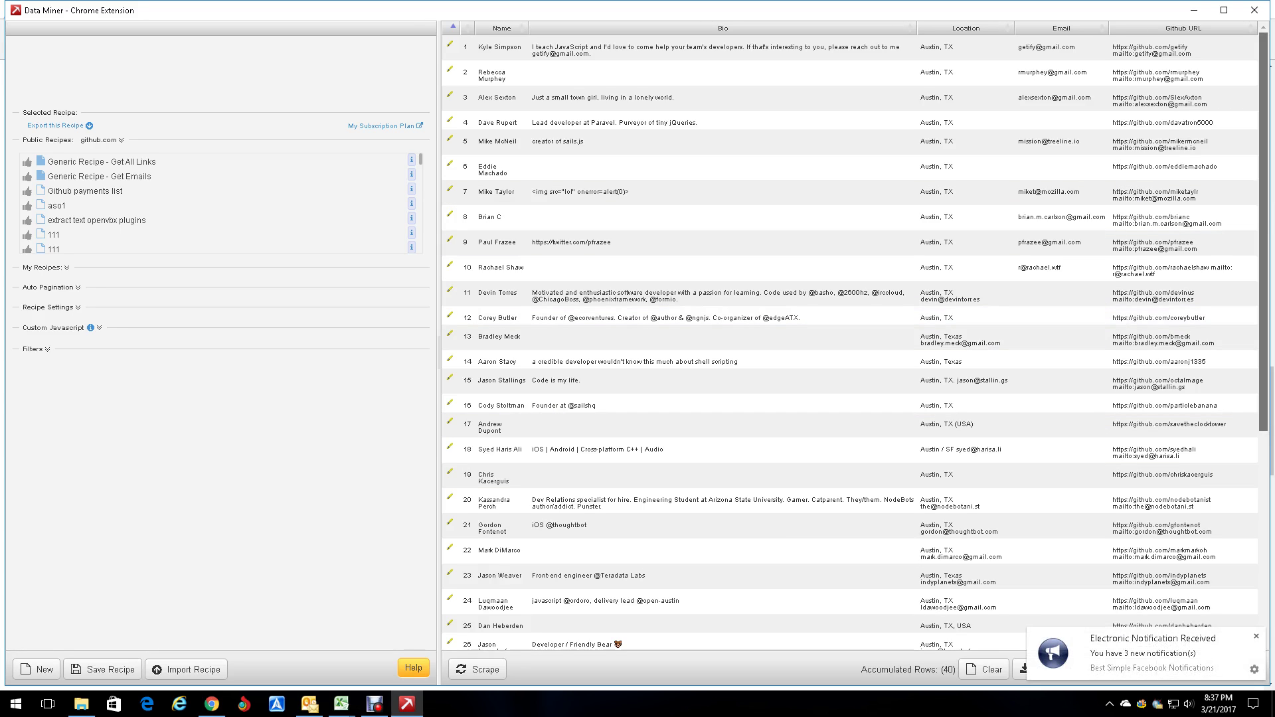
- Review the 40 scraped Austin GitHub user rows in the results table
scroll(850, 365, "down", 5)
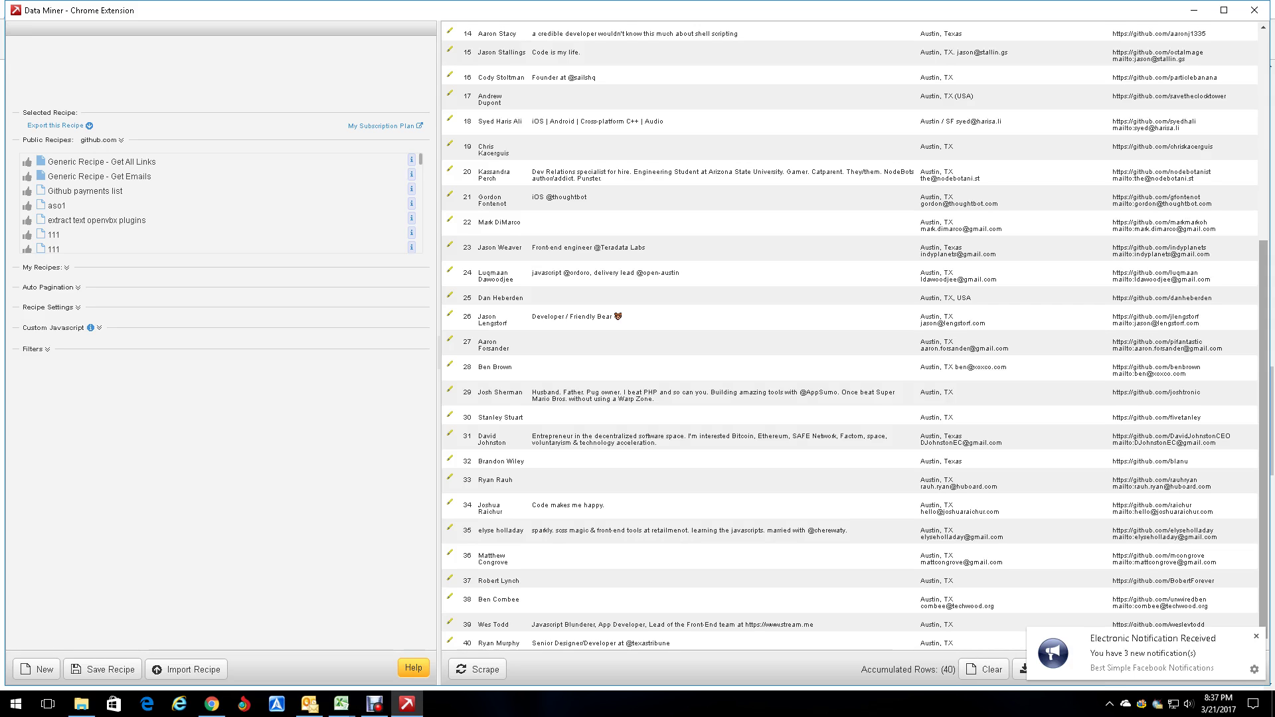
scroll(850, 332, "up", 5)
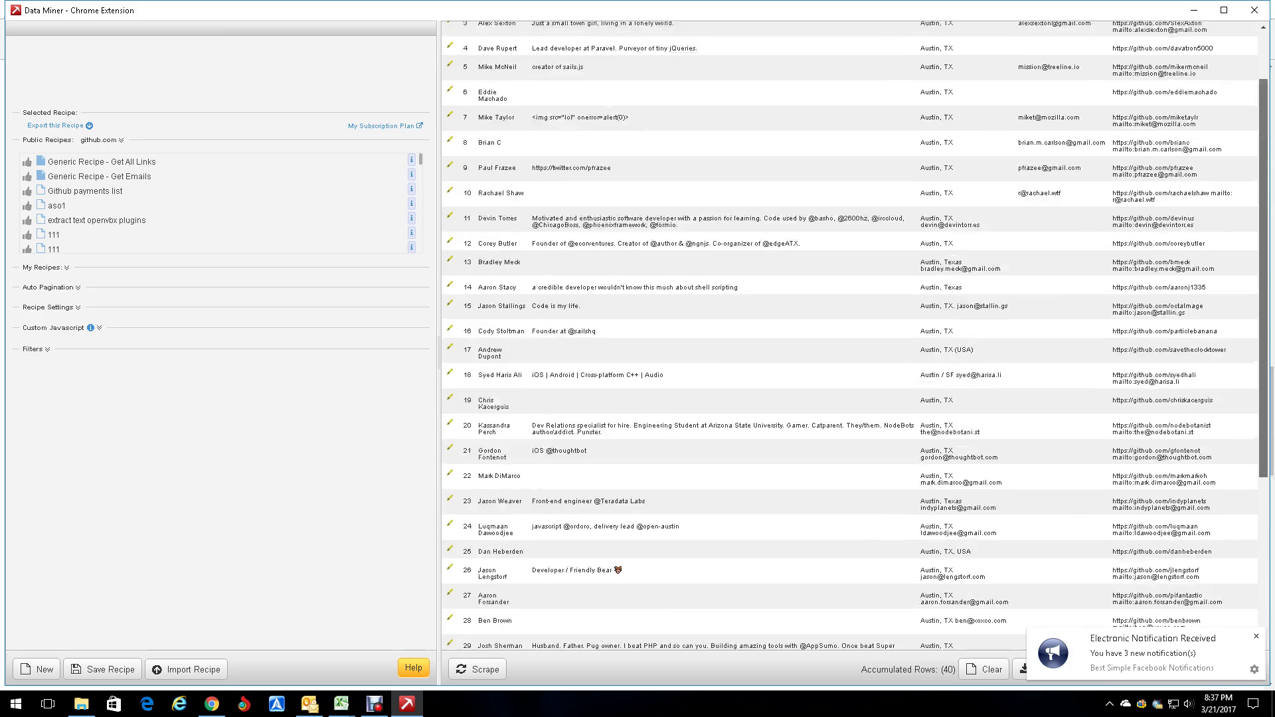
scroll(849, 332, "down", 4)
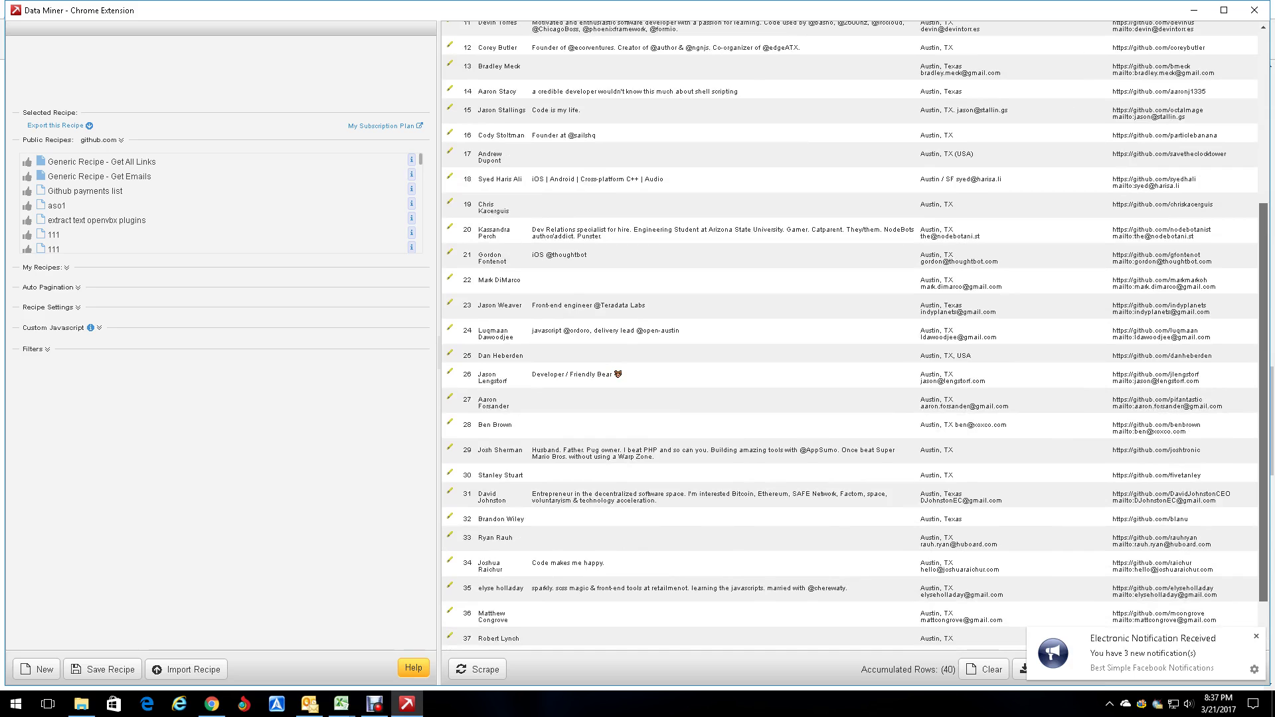
scroll(850, 332, "down", 1)
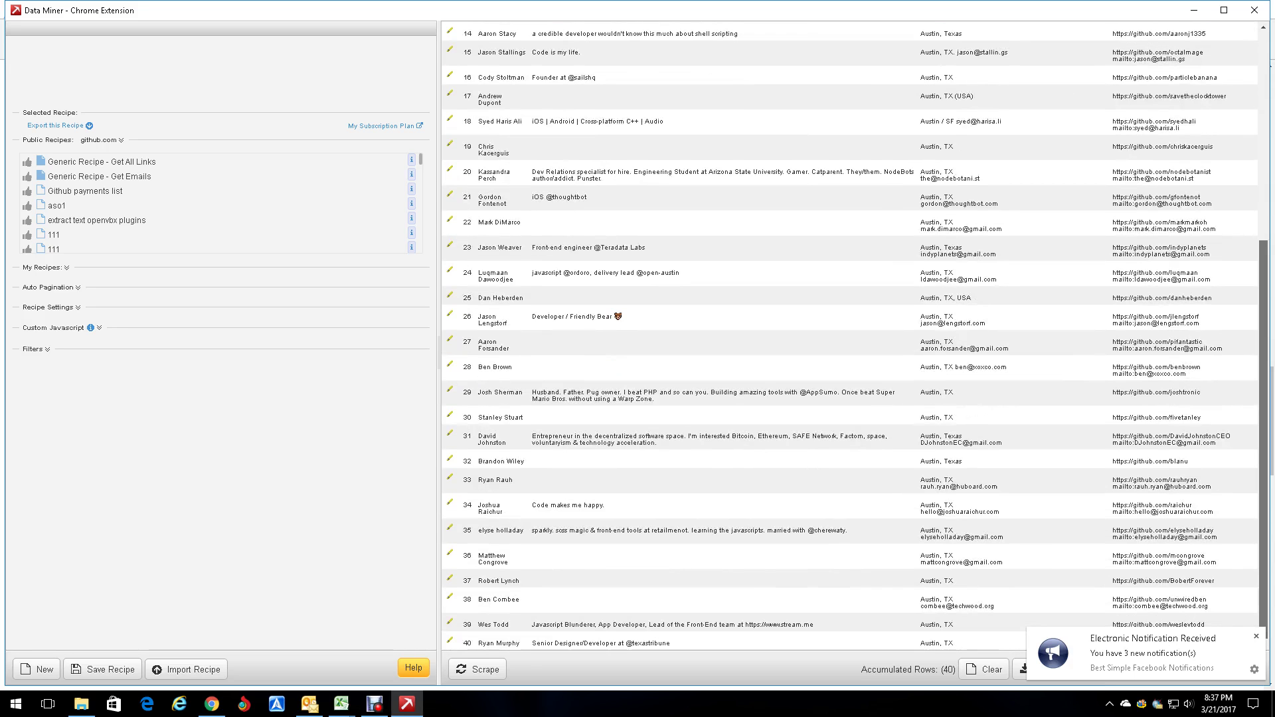
scroll(850, 332, "up", 5)
scroll(850, 332, "down", 5)
scroll(850, 332, "up", 1)
scroll(850, 332, "up", 5)
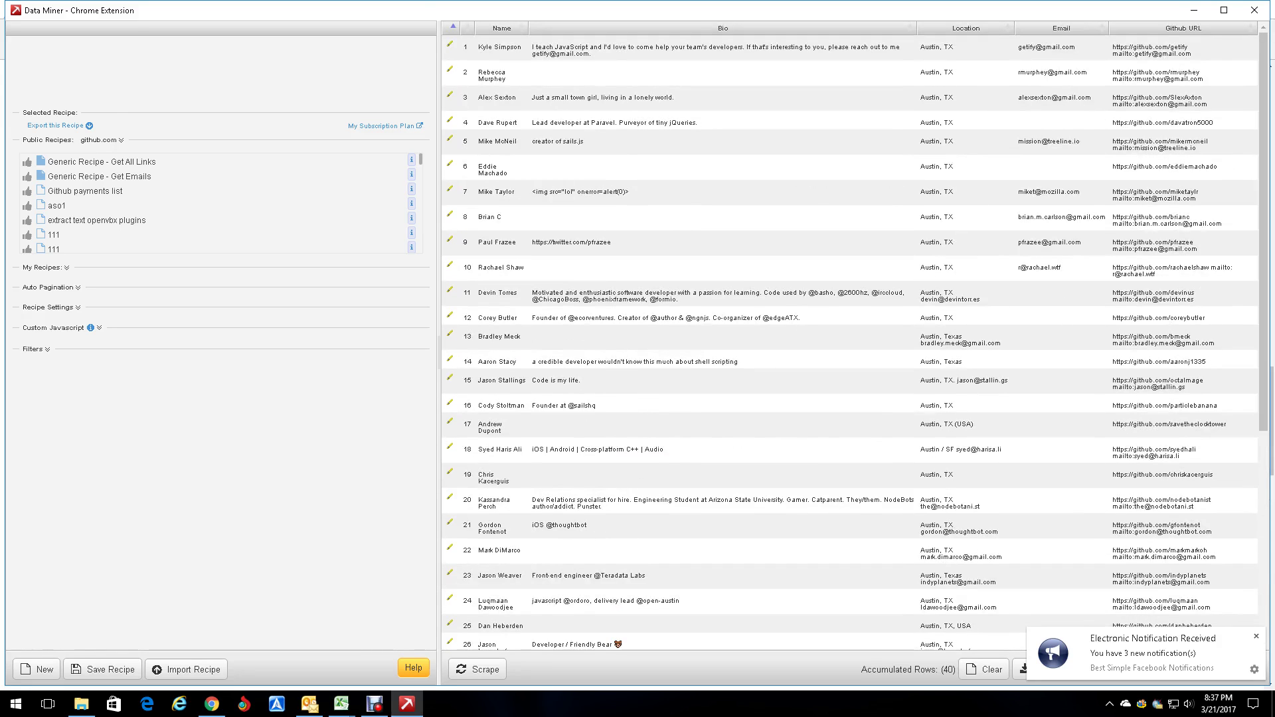
- Close the Data Miner results window and reload the LinkedIn tab showing the 'Oops!' error
left_click(1253, 10)
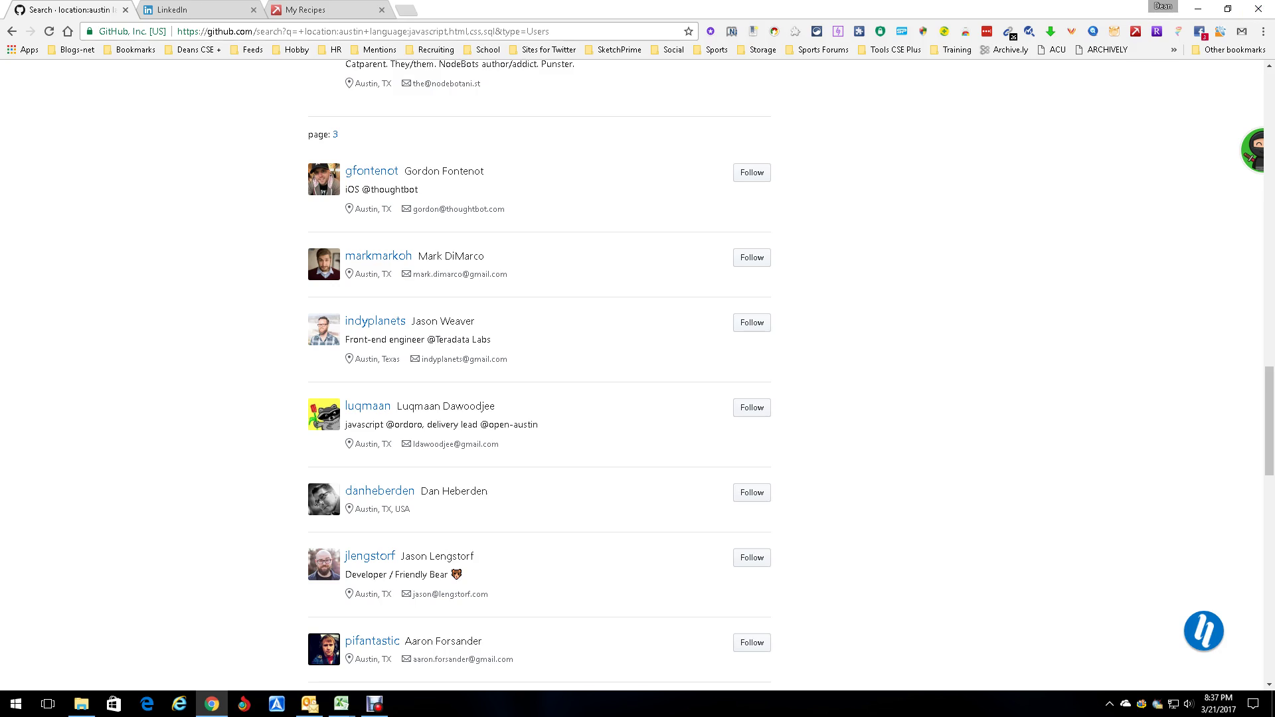
left_click(200, 9)
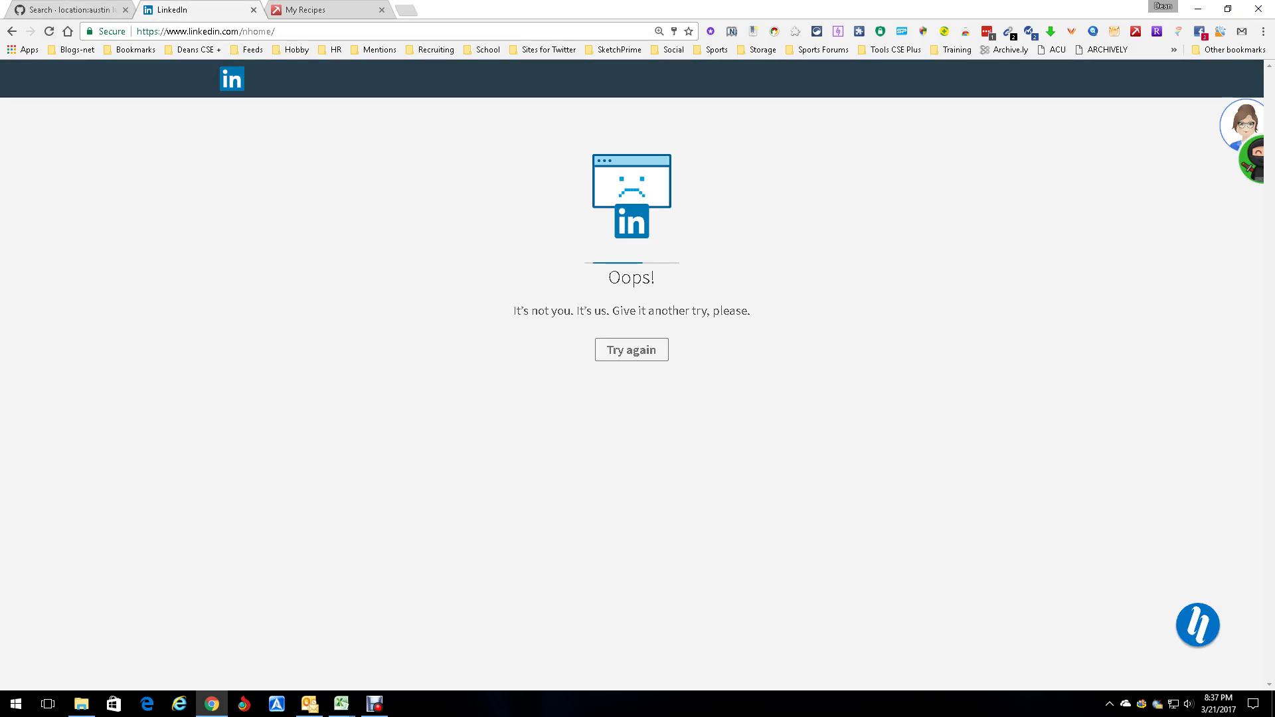
left_click(49, 31)
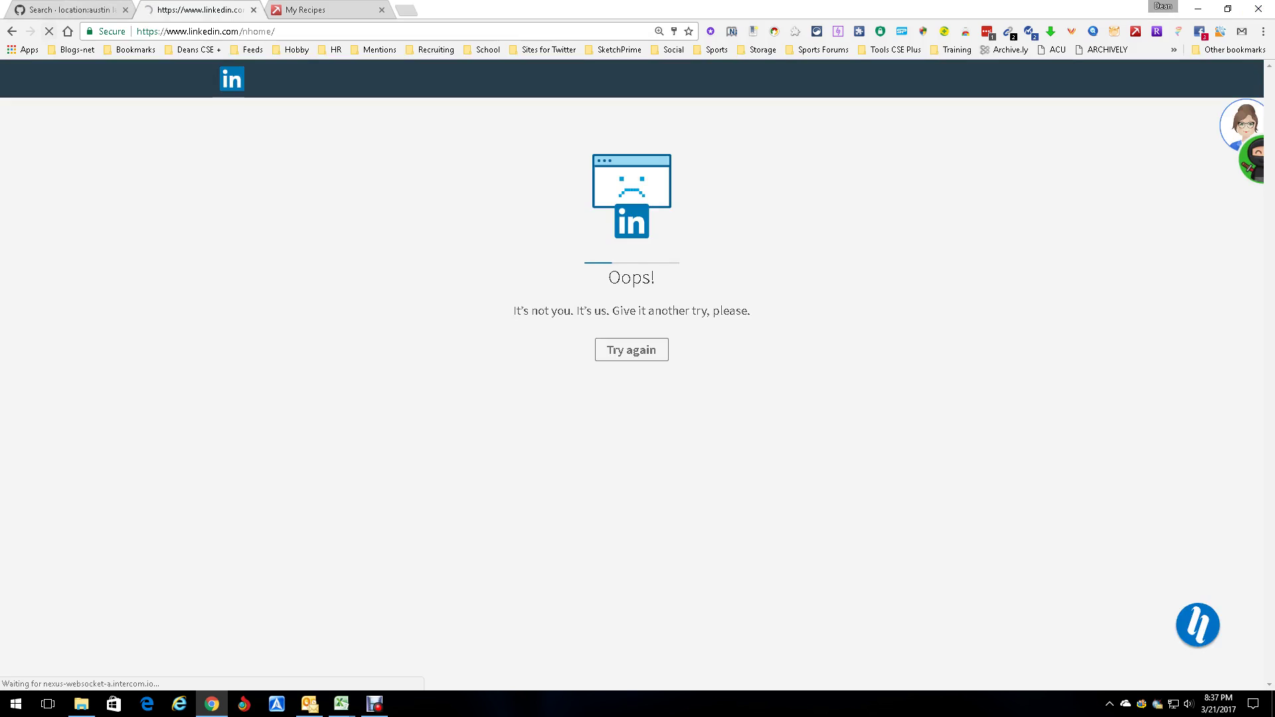
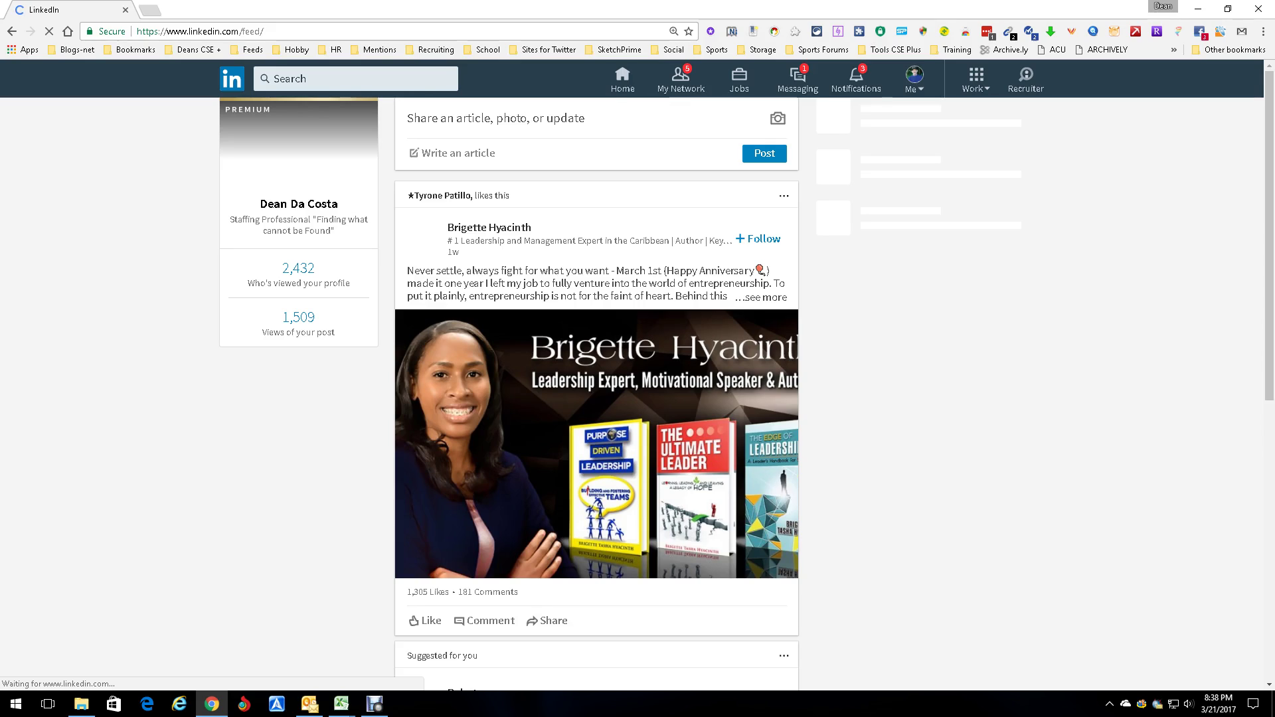
- Rerun the recent 'java json hadoop' LinkedIn people search and open Data Miner's recipe list
left_click(341, 79)
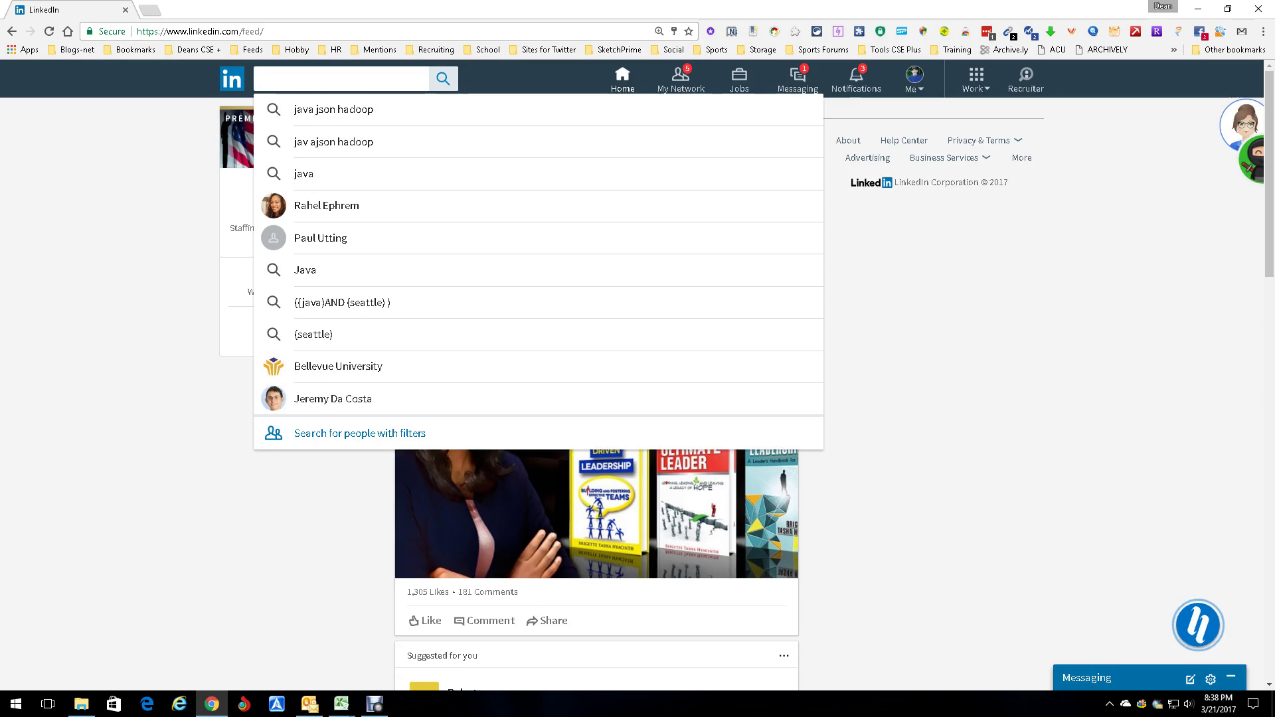
left_click(333, 109)
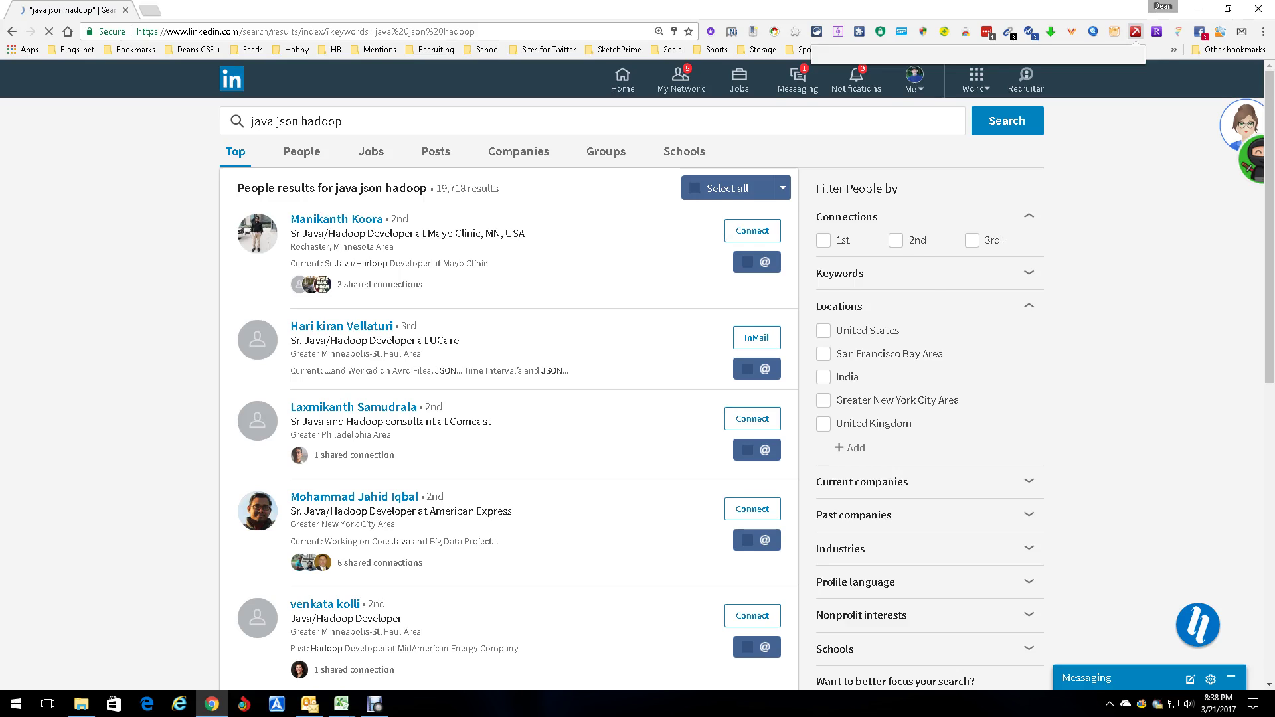
left_click(1135, 31)
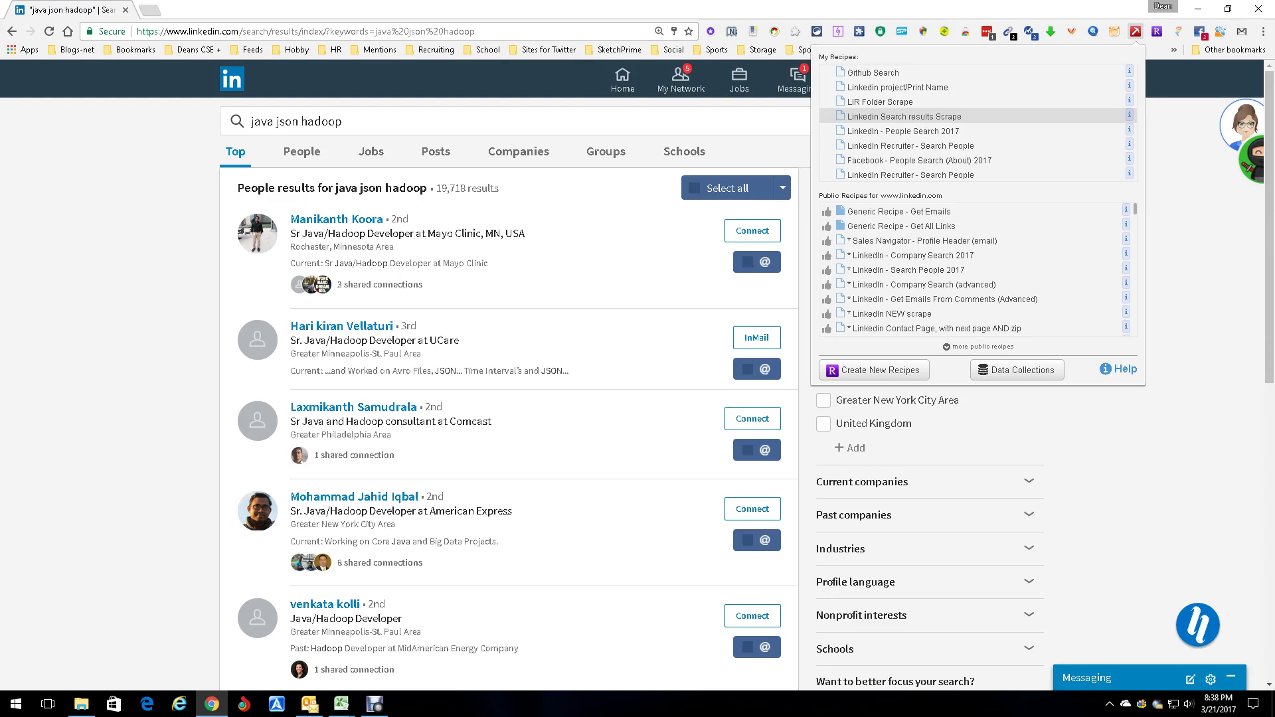
- Run the 'Linkedin Search results Scrape' recipe for 10 profile rows, then minimize Data Miner
left_click(904, 116)
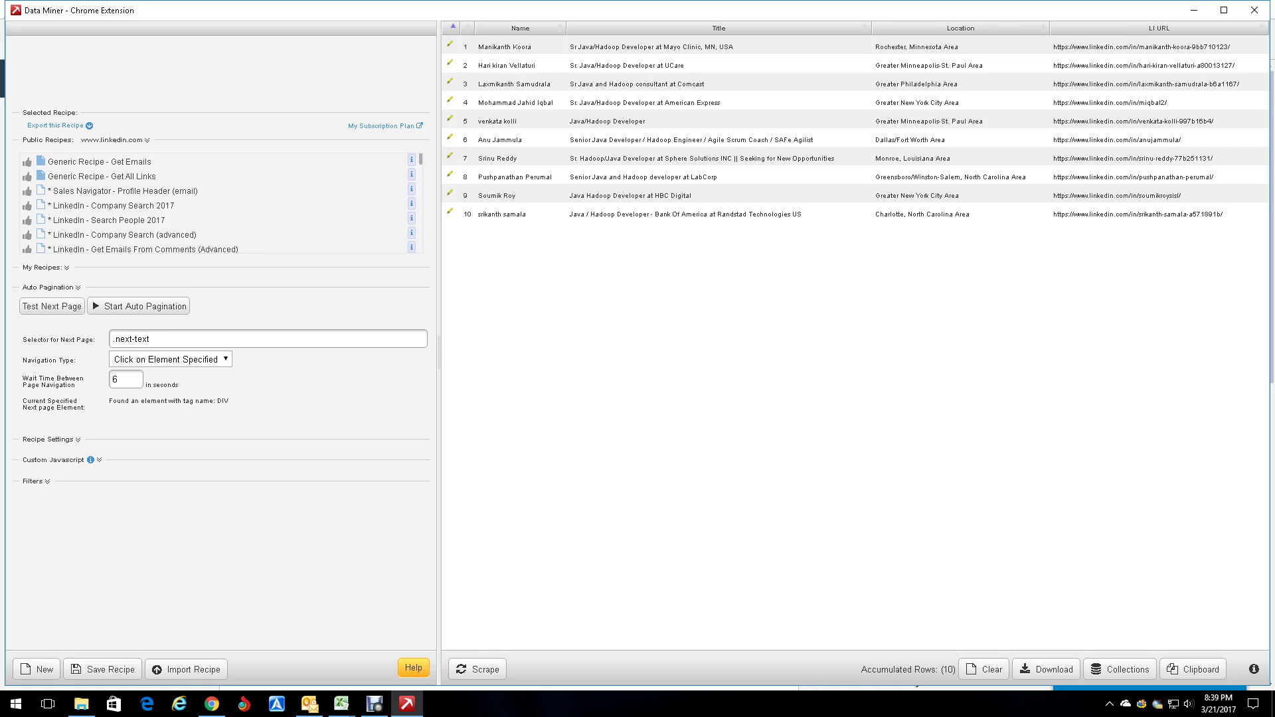
left_click(1193, 9)
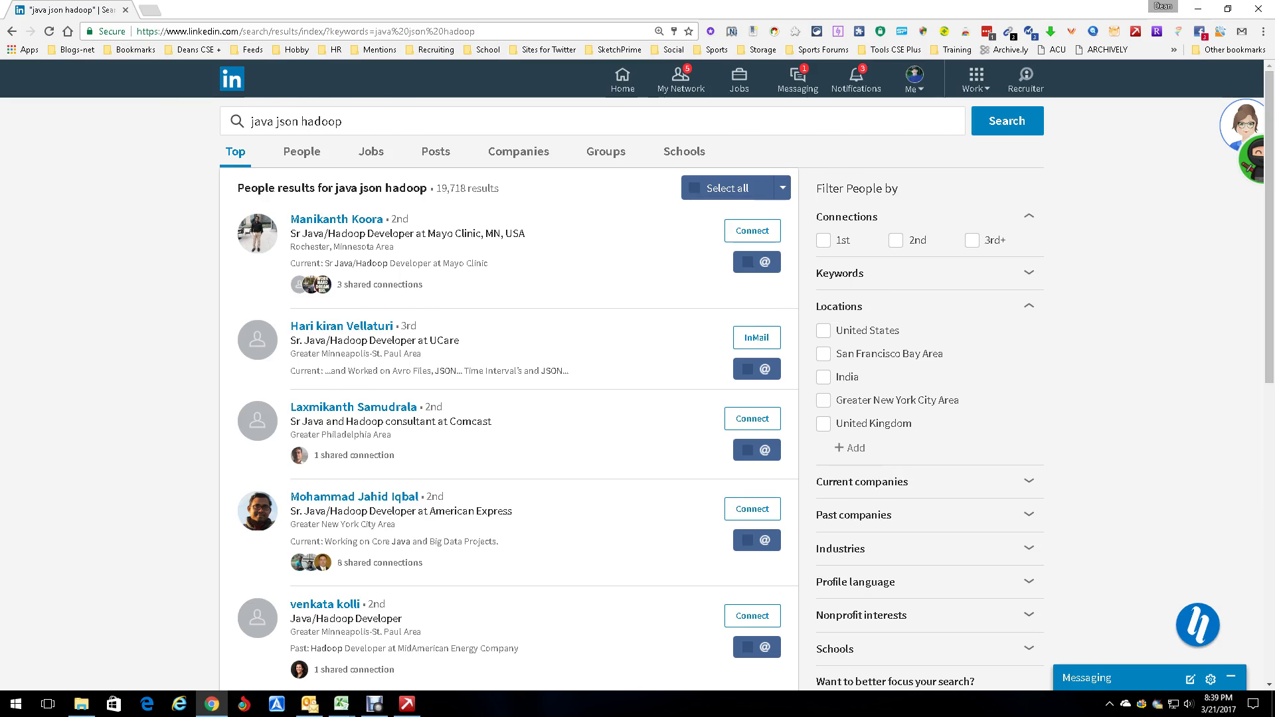
- Scroll down to the results pager, open Data Miner's recipe editor, and reload the results page
scroll(509, 392, "down", 3)
scroll(508, 391, "down", 5)
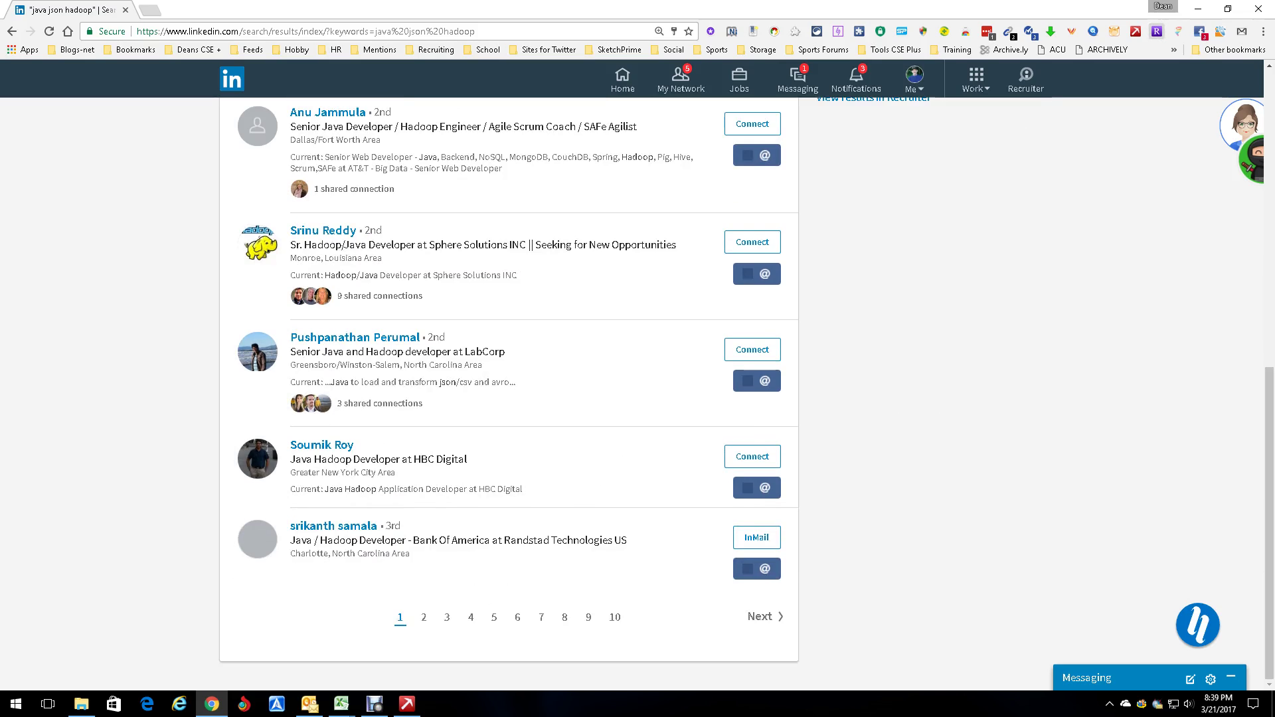
left_click(1156, 31)
left_click(982, 271)
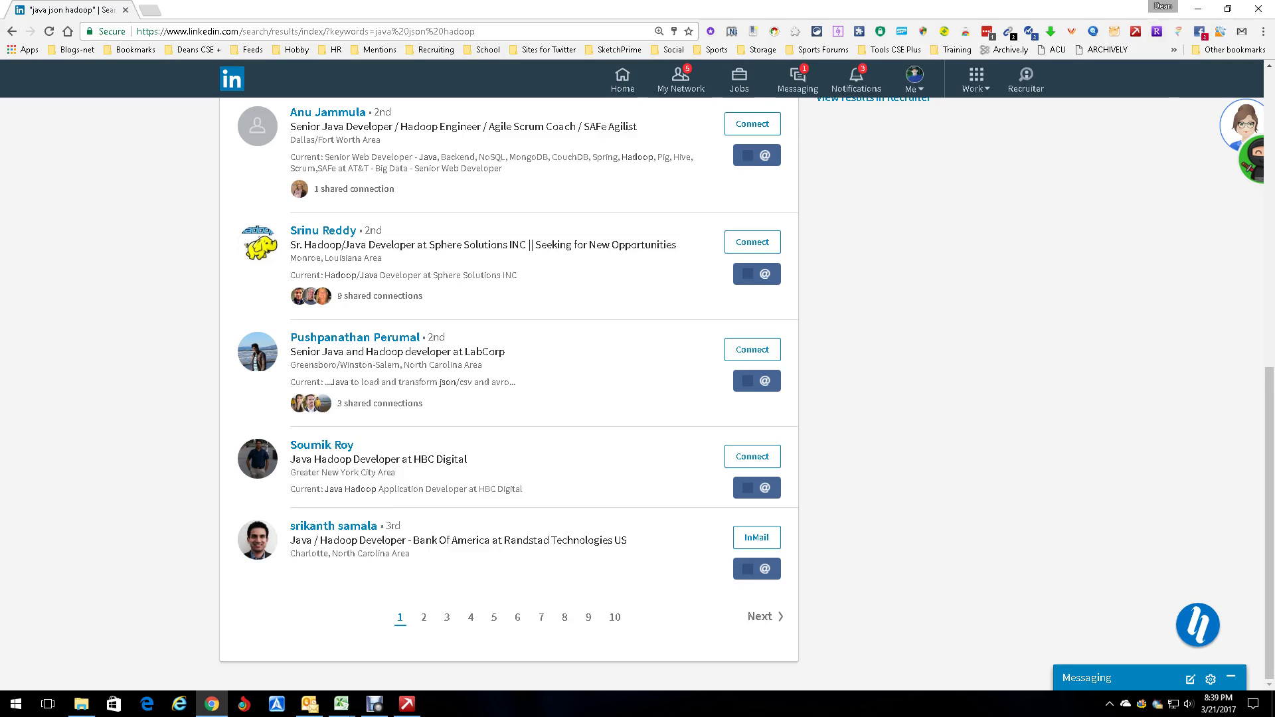
key("F5")
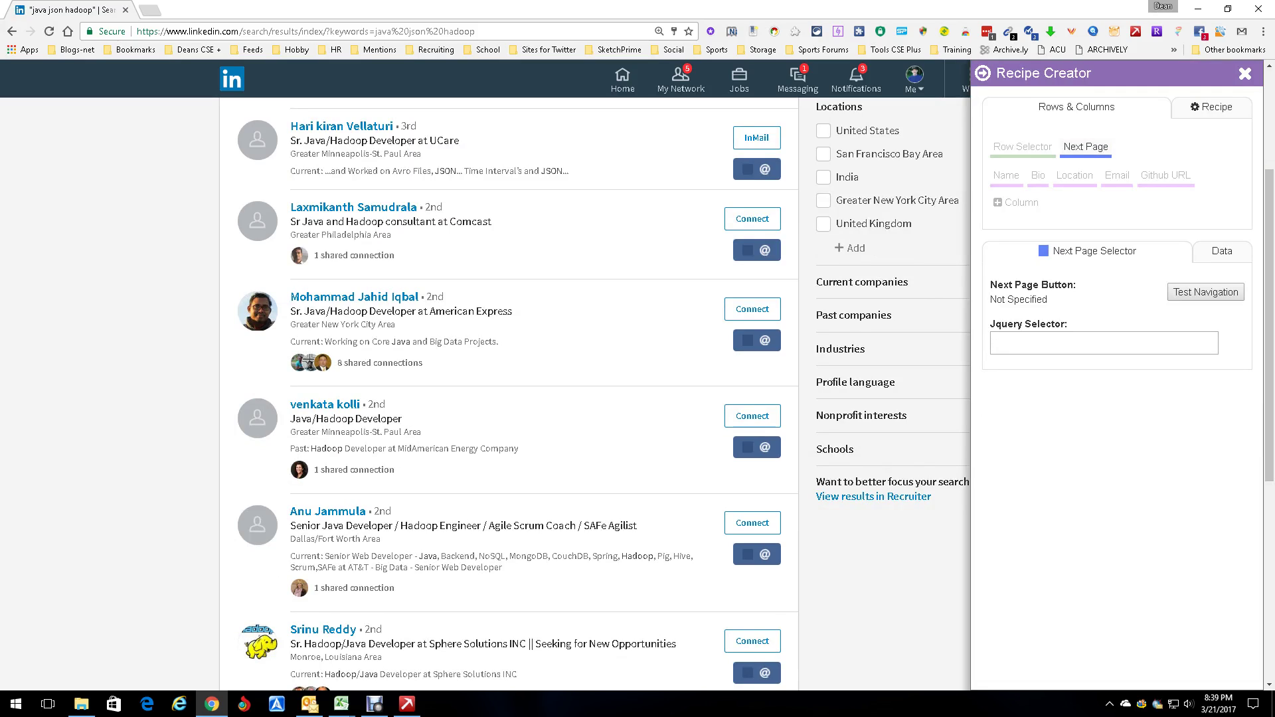
- Pick the Next link so the next-page selector reads .next-text, and test it reaches page 2
scroll(508, 391, "up", 3)
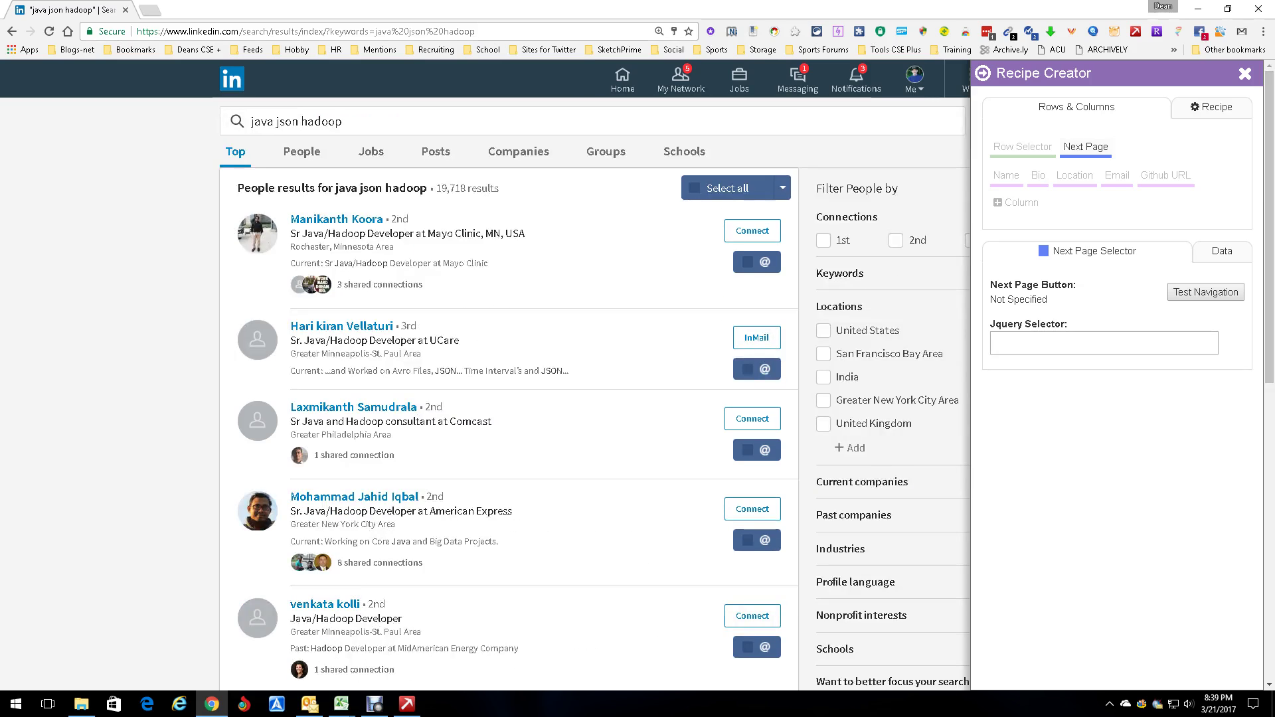
scroll(508, 392, "down", 10)
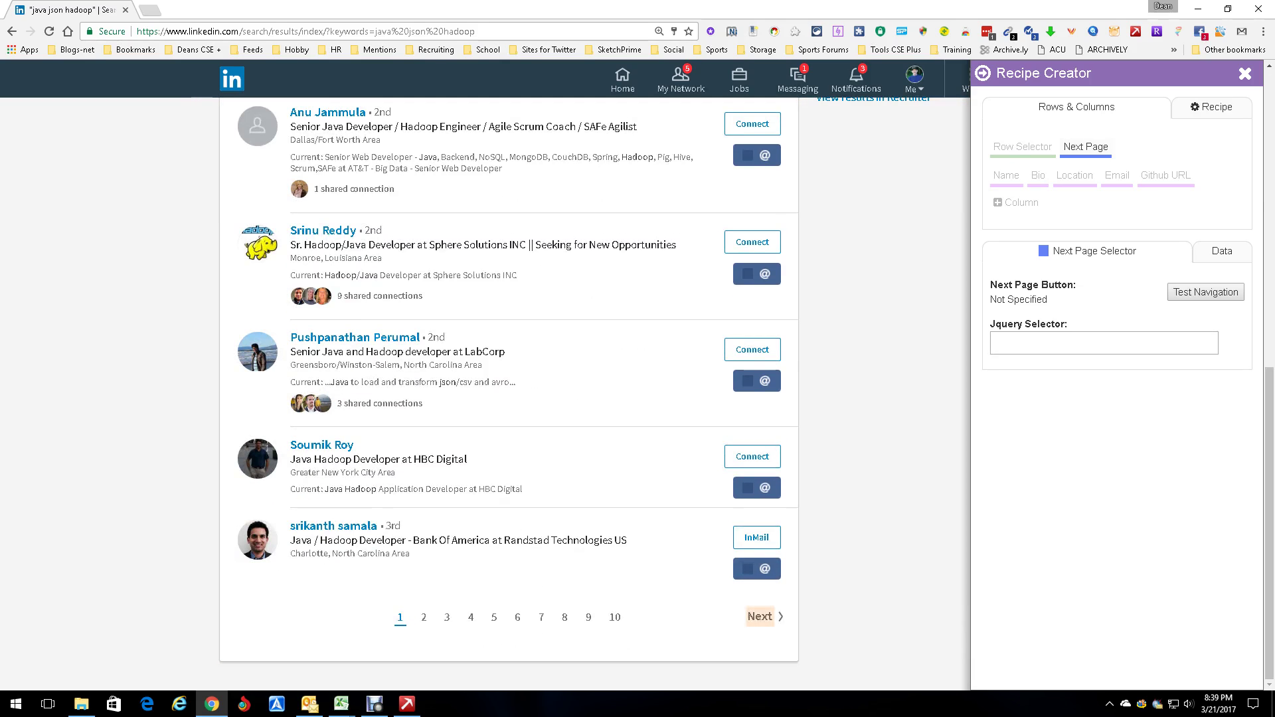
left_click(759, 616)
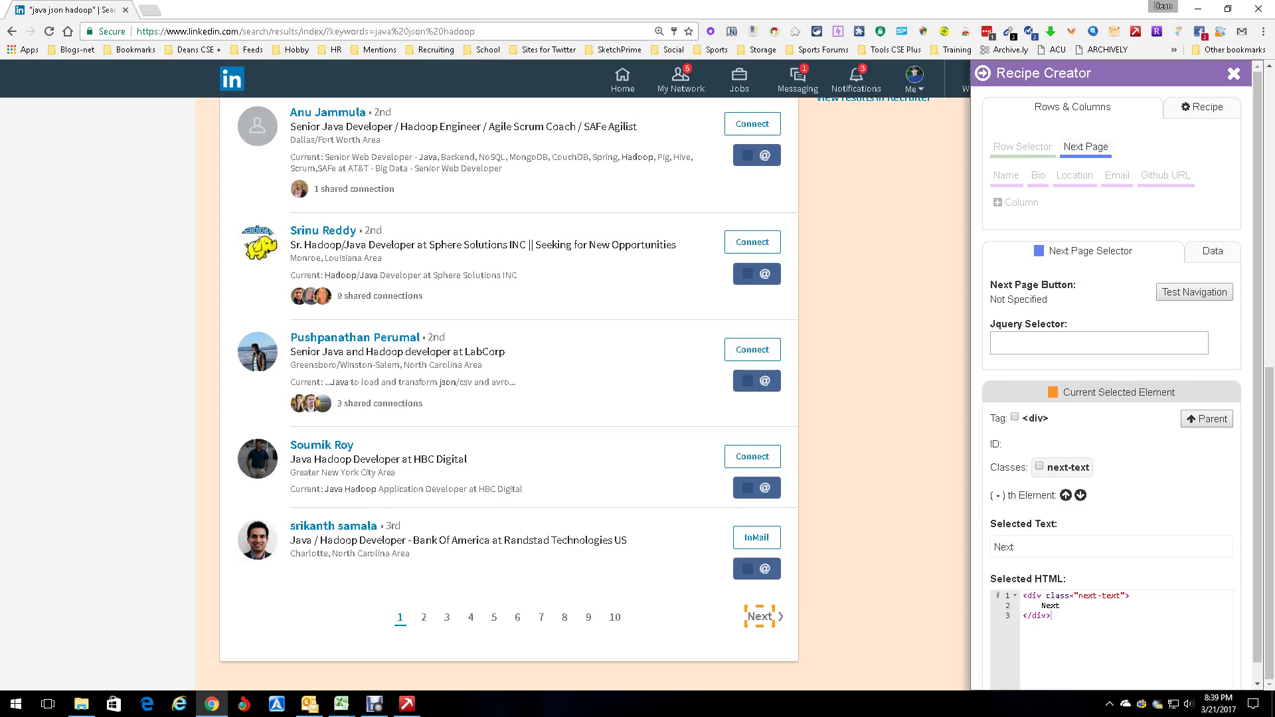
left_click(407, 704)
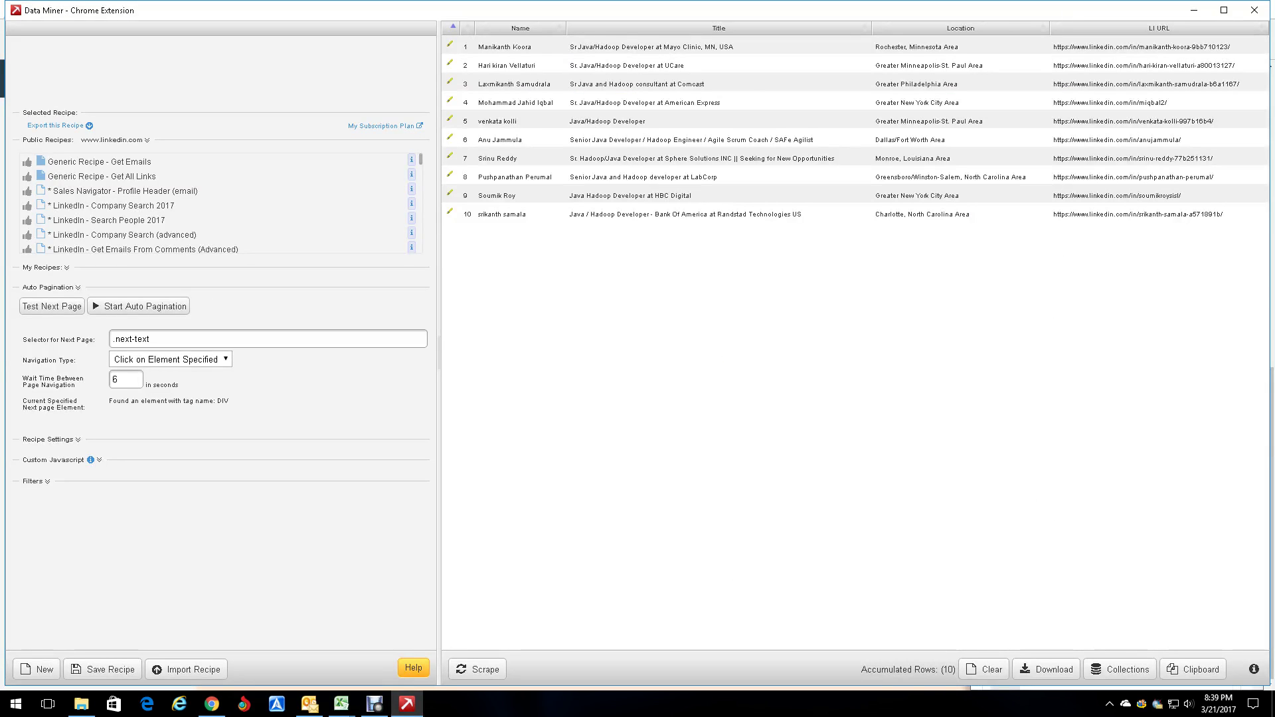
left_click(1194, 10)
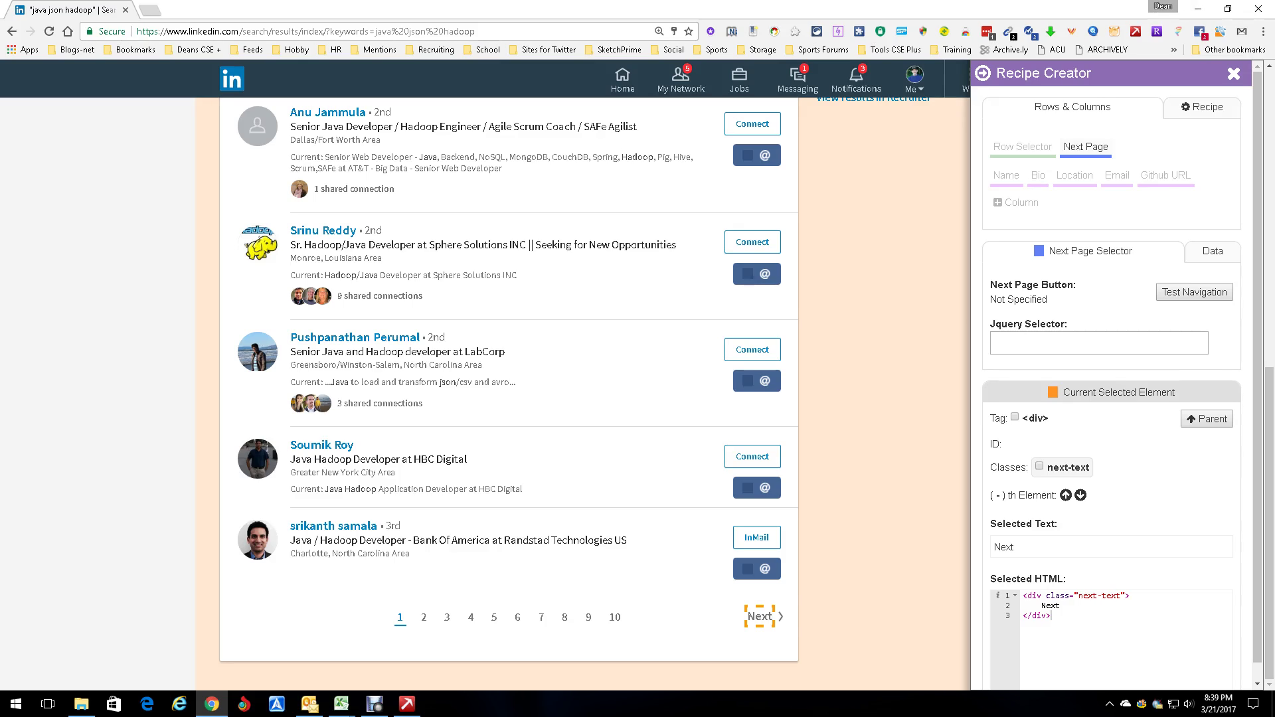
left_click(1040, 467)
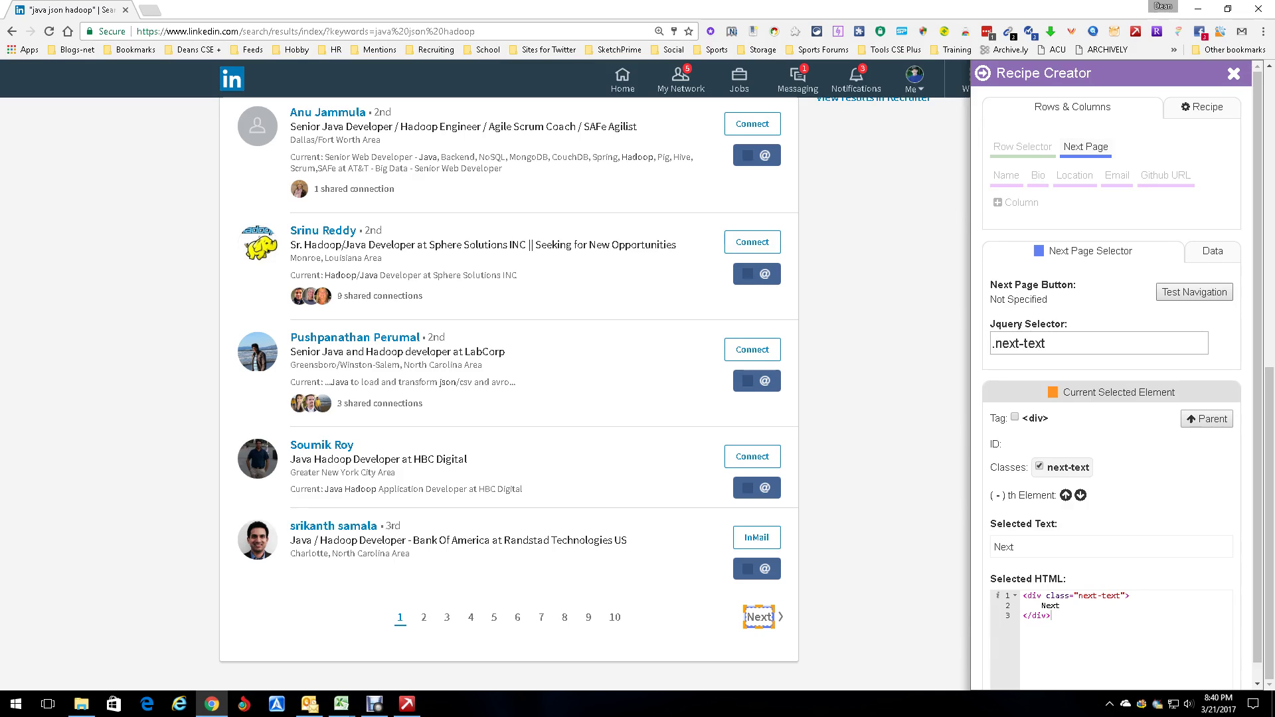
left_click(759, 617)
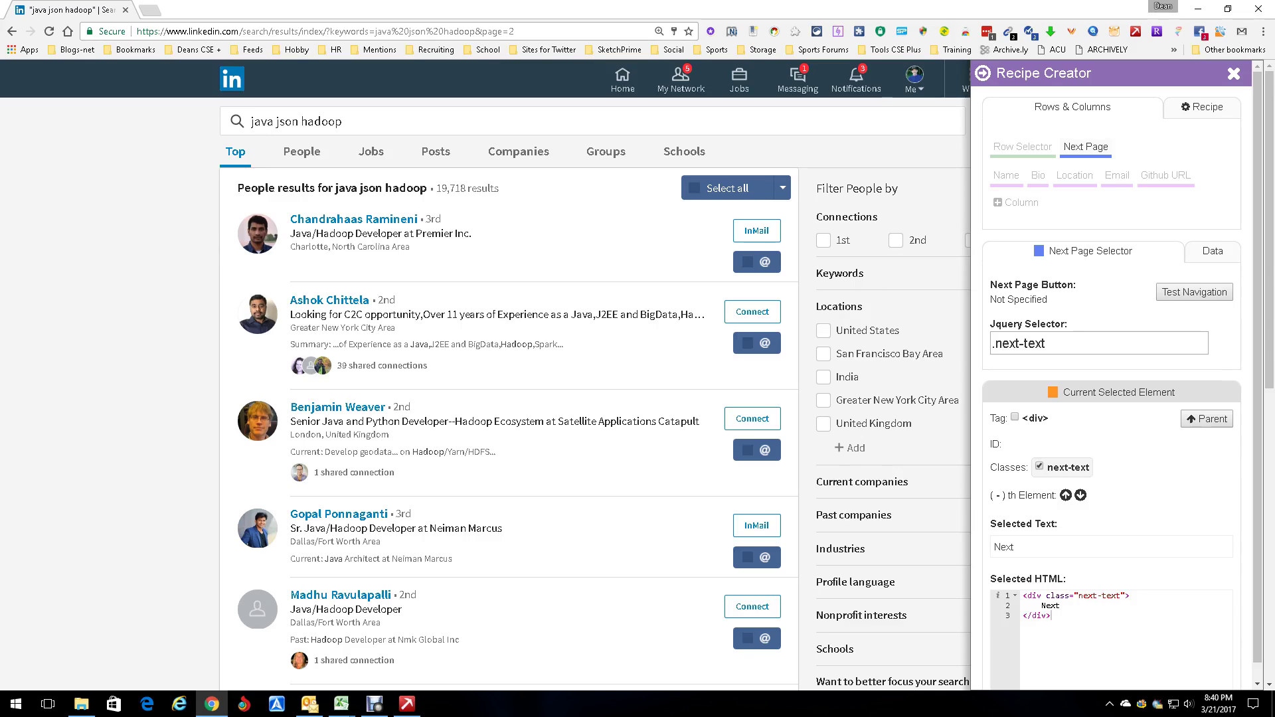
- Retest next-page navigation, close the editor panel, and reopen the Recipe Creator launcher on page 2
left_click(1195, 292)
left_click(407, 703)
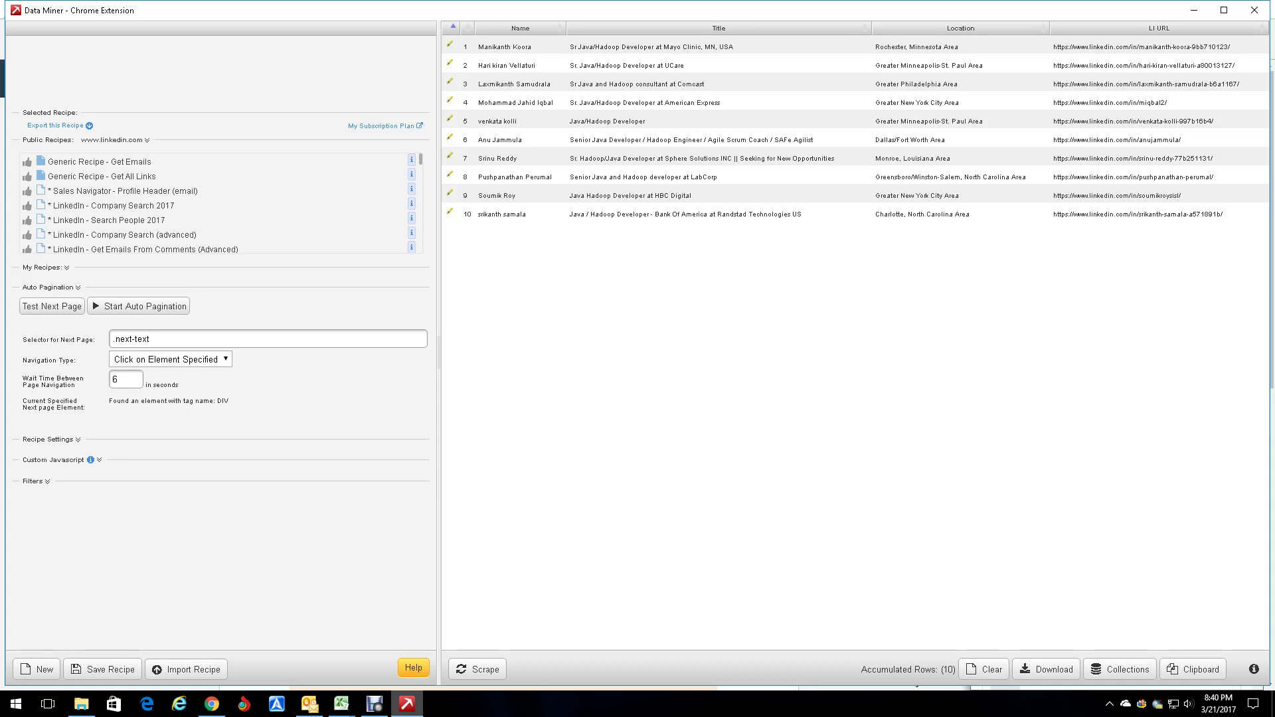
key("alt+Tab")
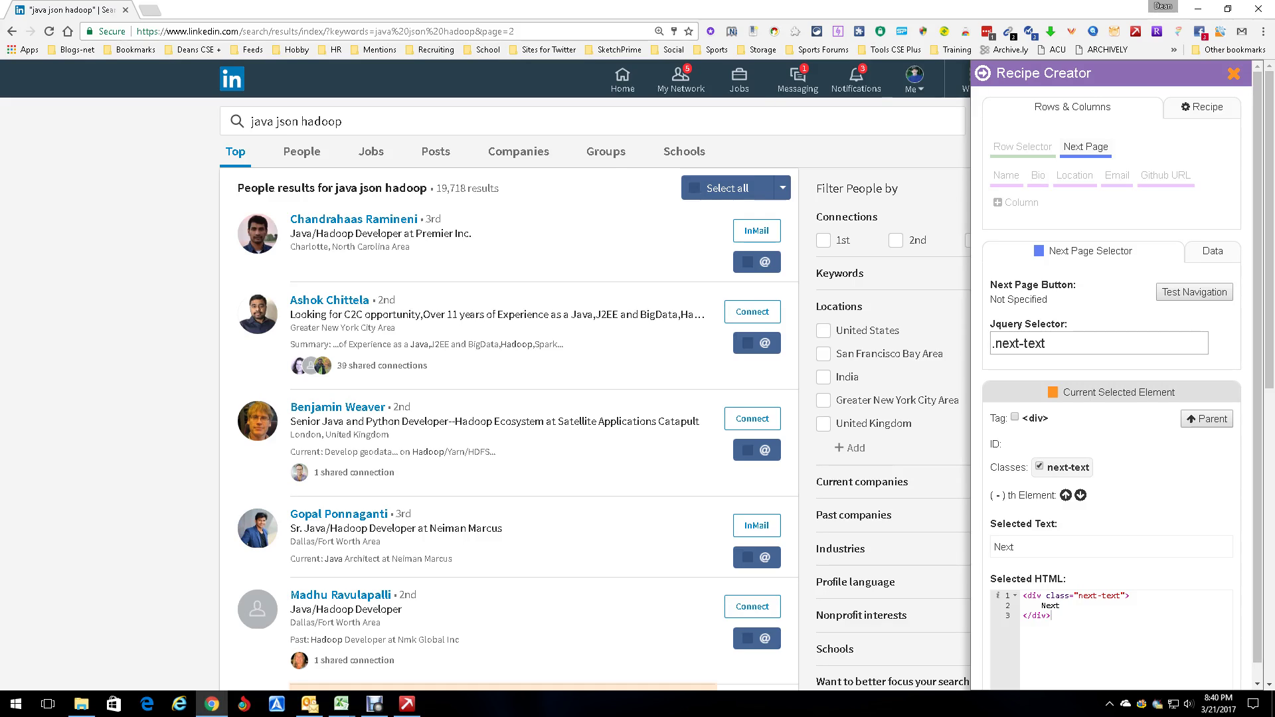
left_click(1233, 73)
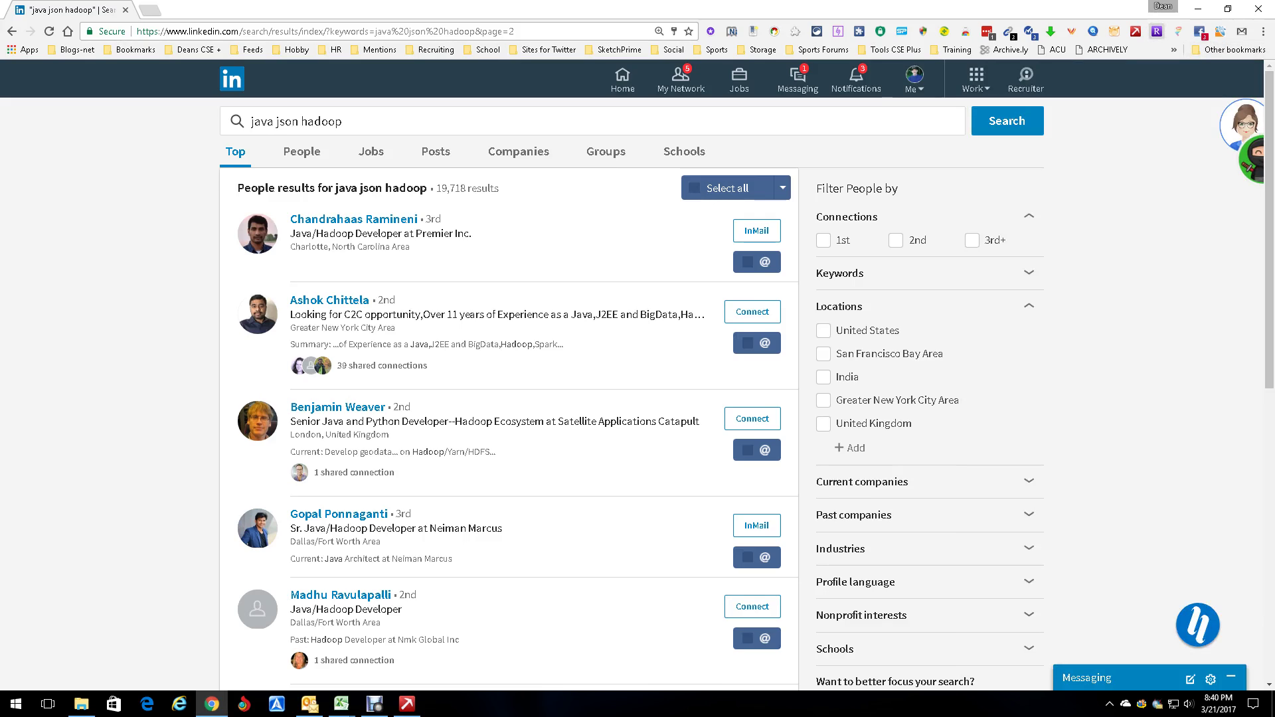
left_click(1156, 31)
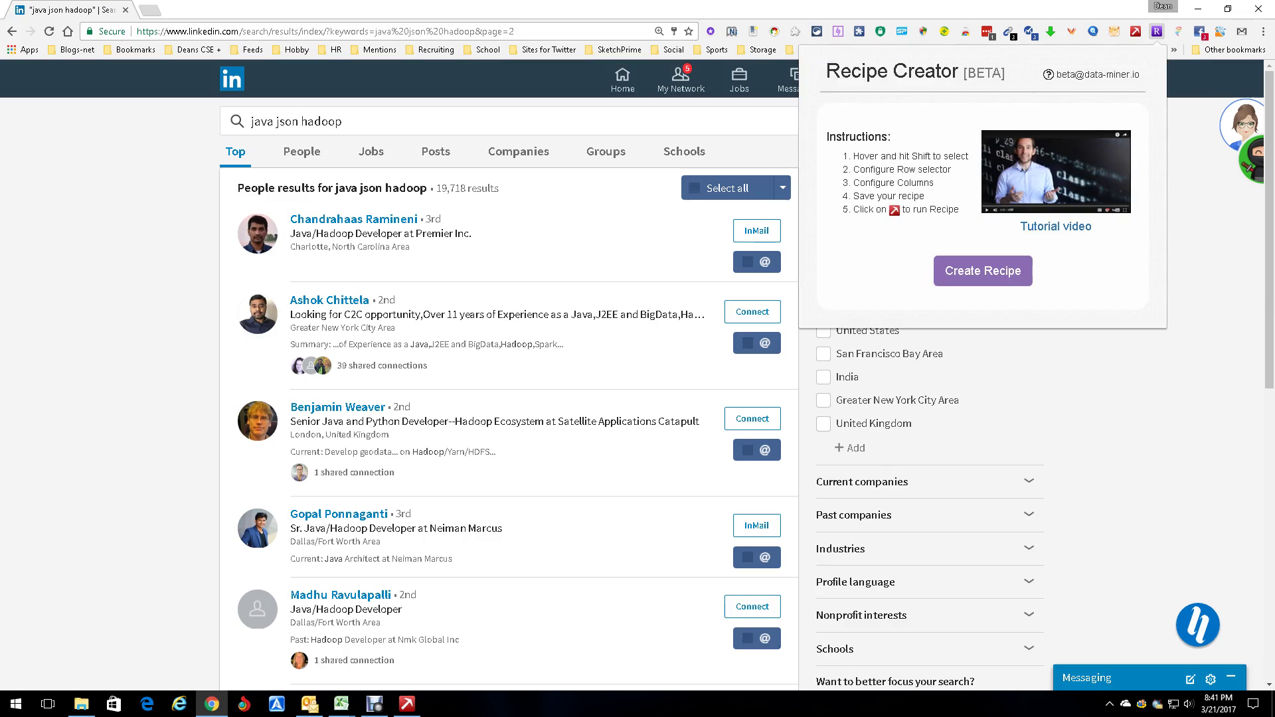
- Open the full Recipe Creator, start a blank new recipe replacing Github Search, and close the panel
left_click(983, 271)
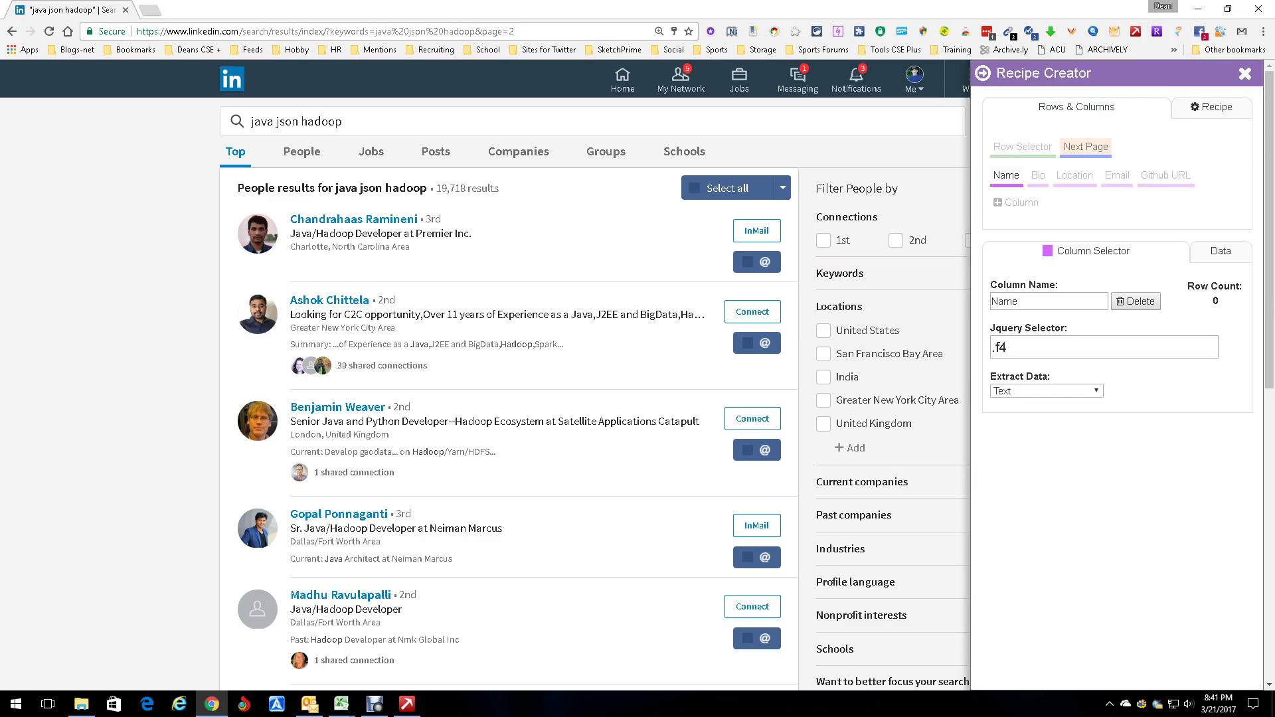
left_click(1086, 148)
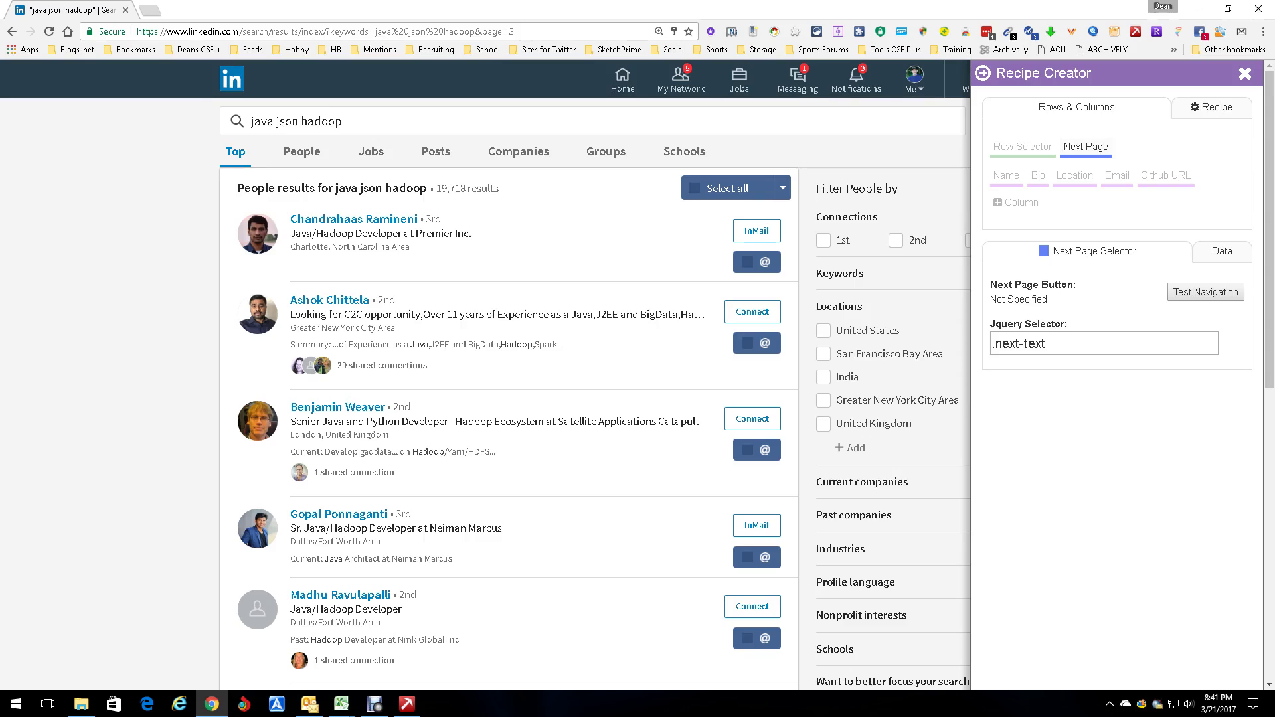
left_click(1211, 108)
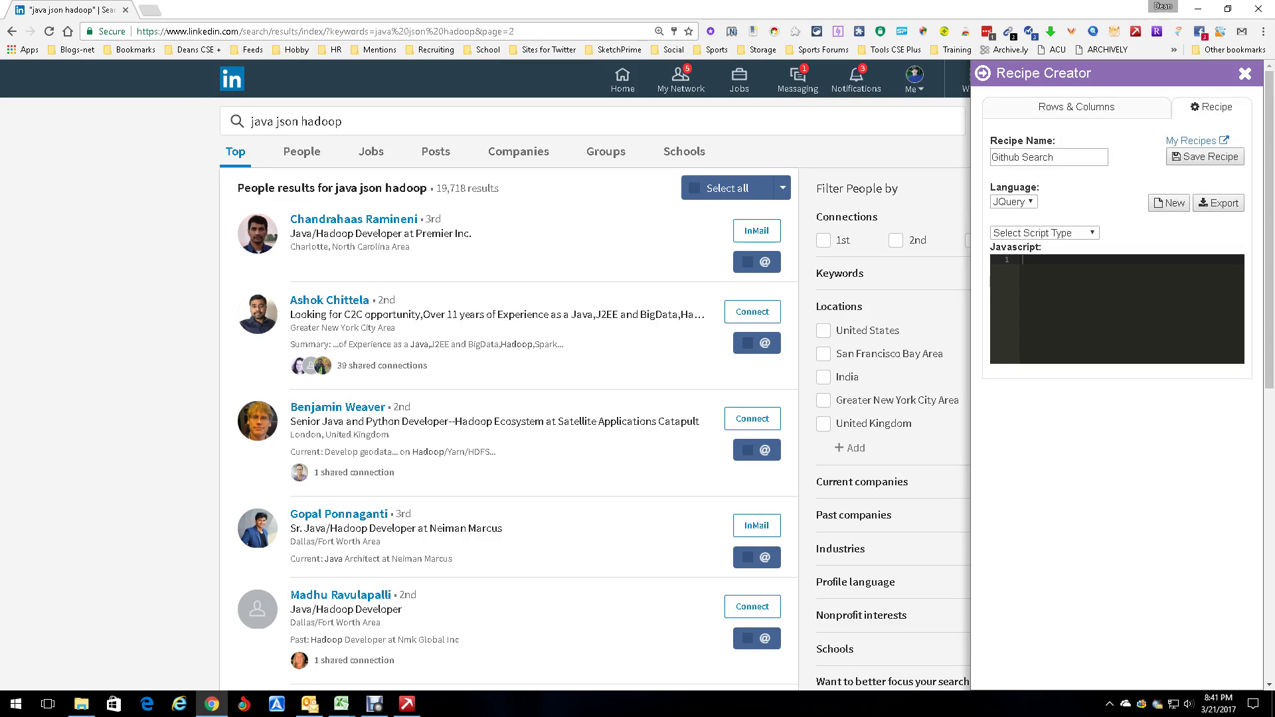
left_click(1169, 203)
key("Return")
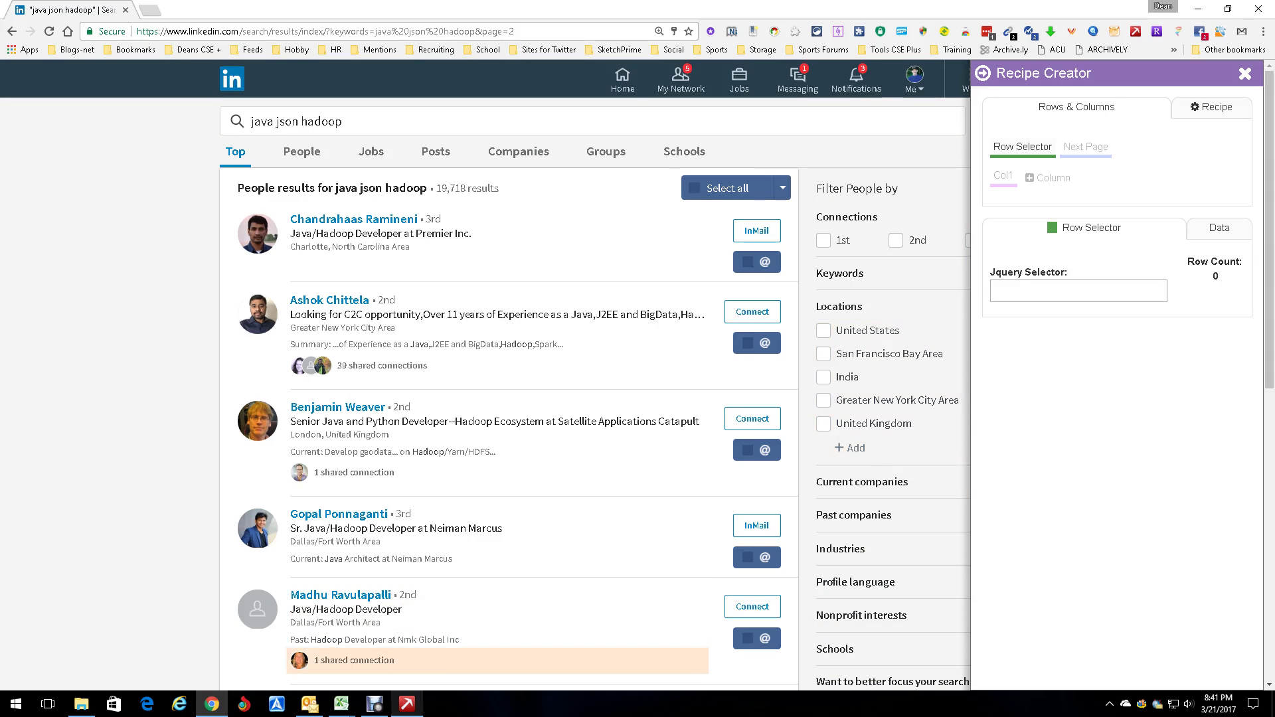
left_click(374, 704)
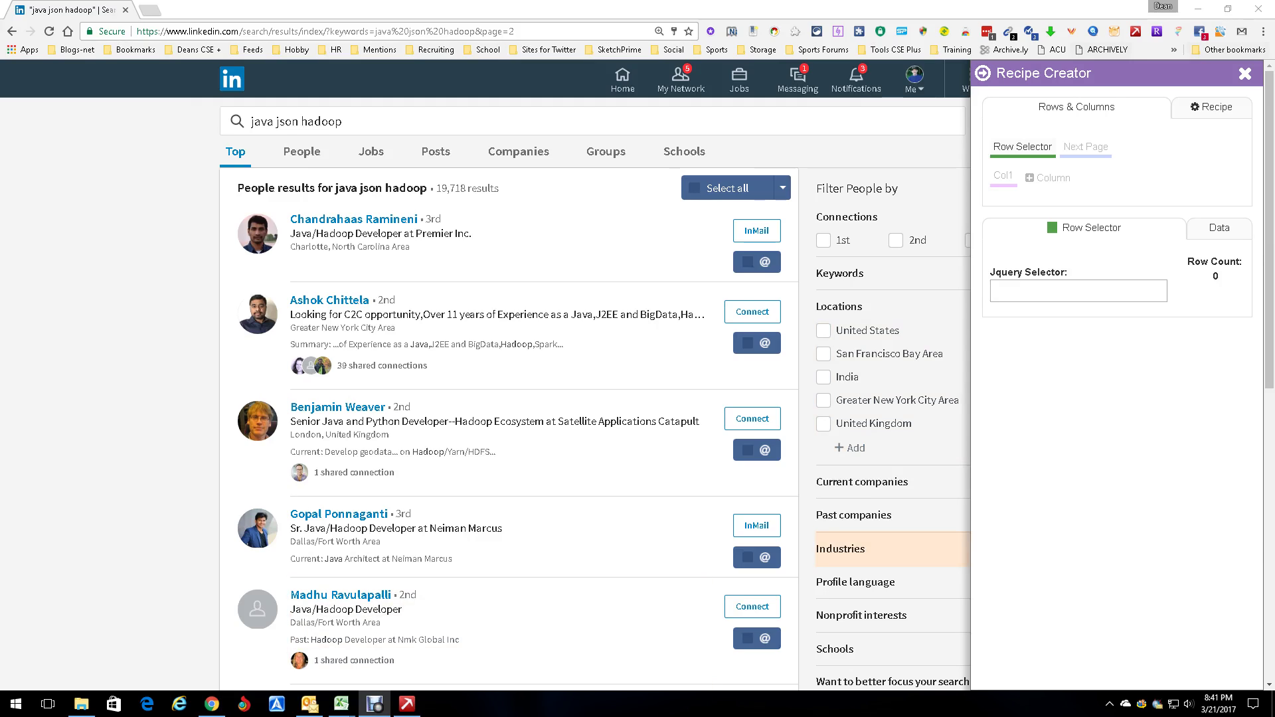
left_click(1245, 74)
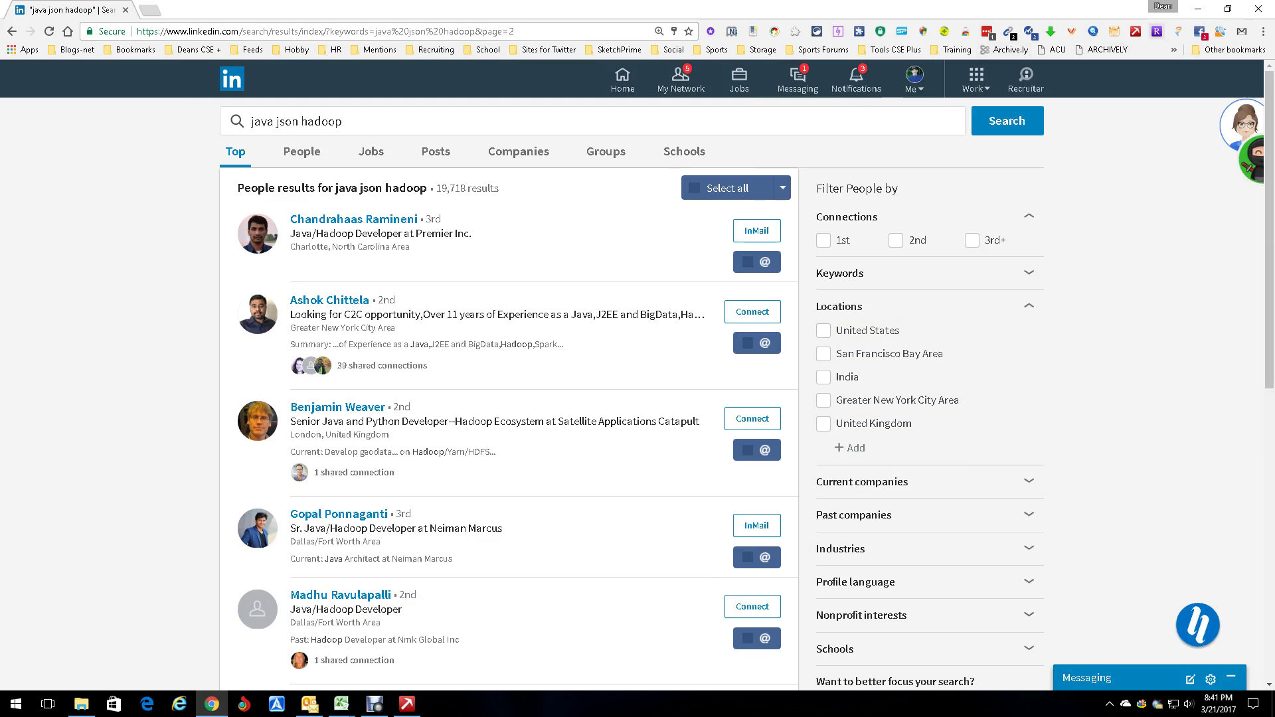
left_click(1136, 31)
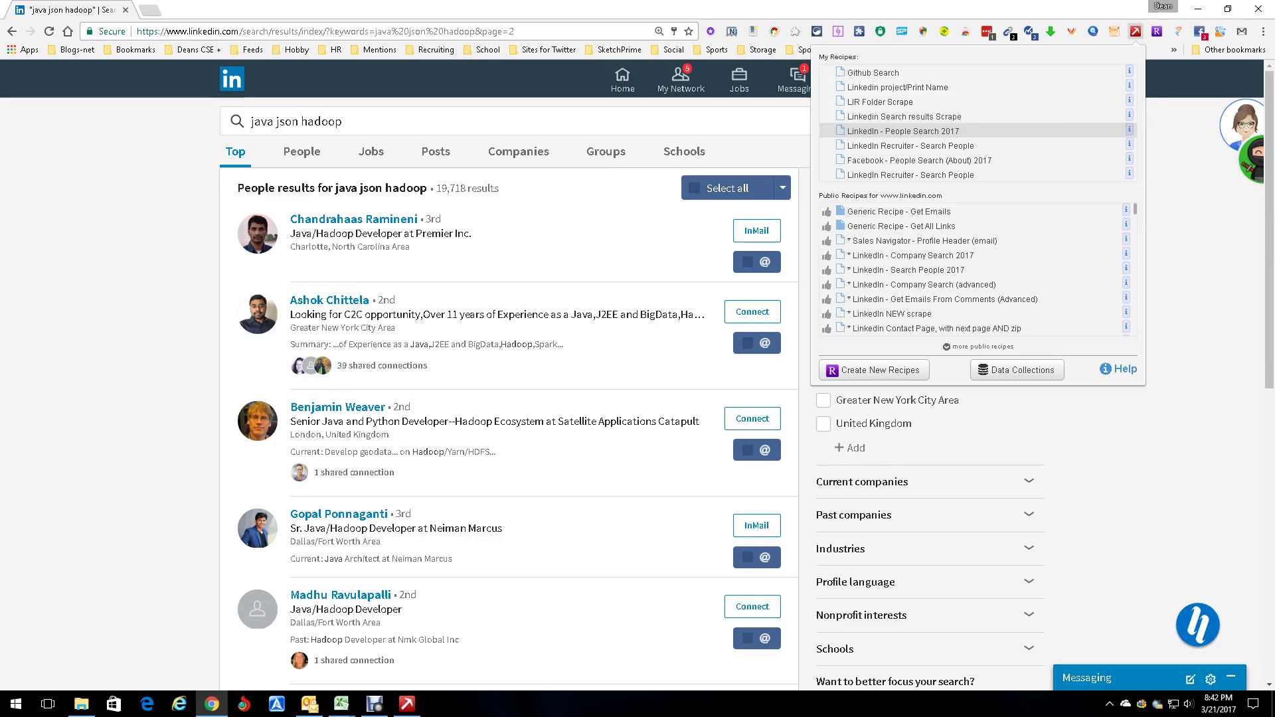
left_click(903, 131)
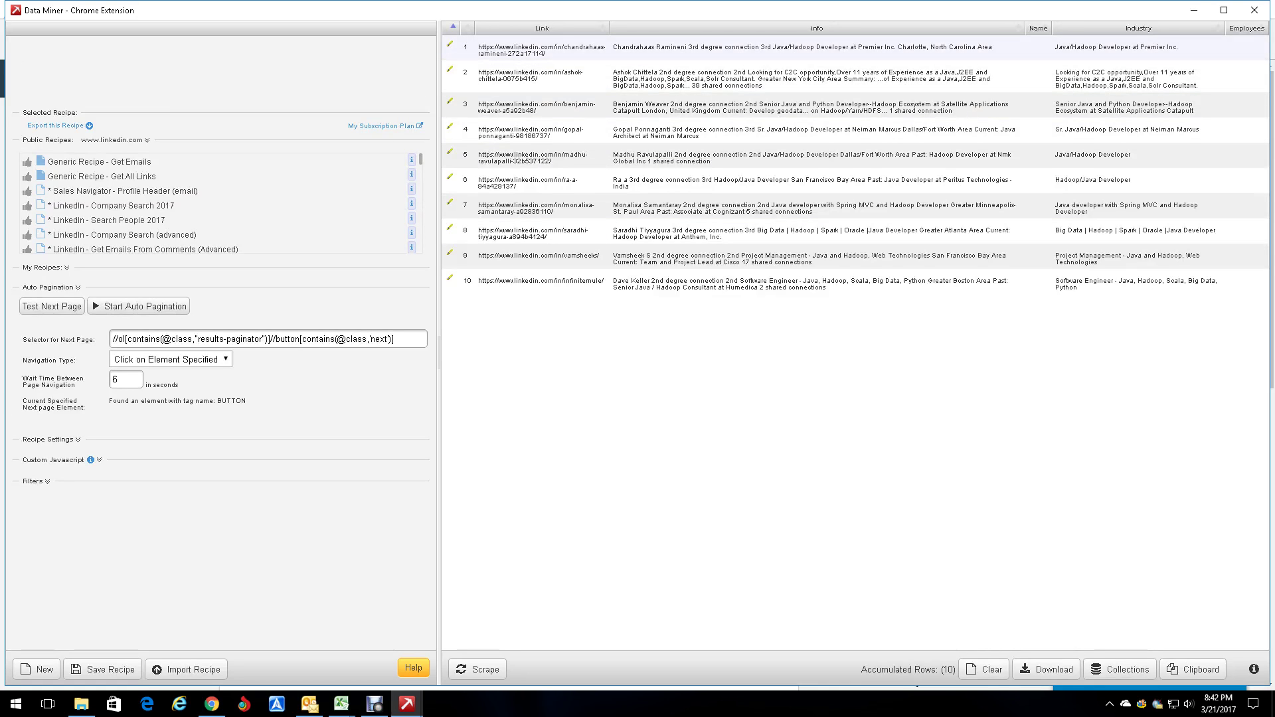
left_click(1254, 10)
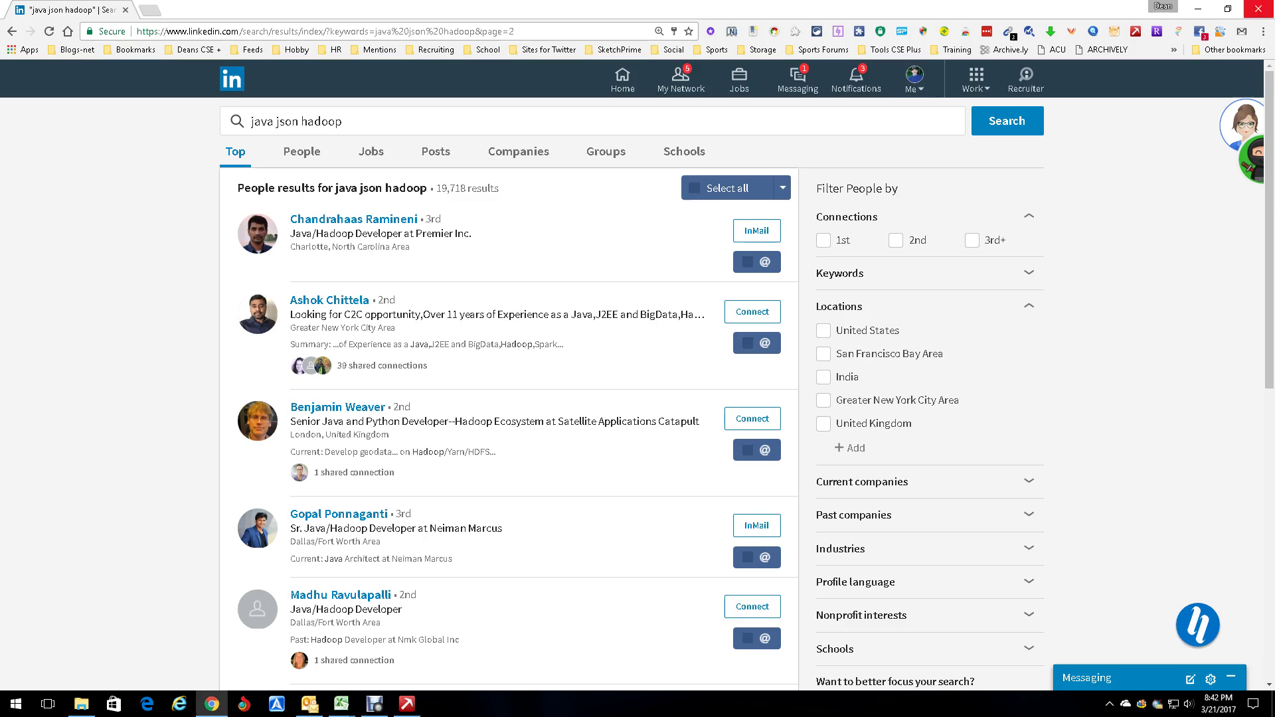
left_click(1136, 31)
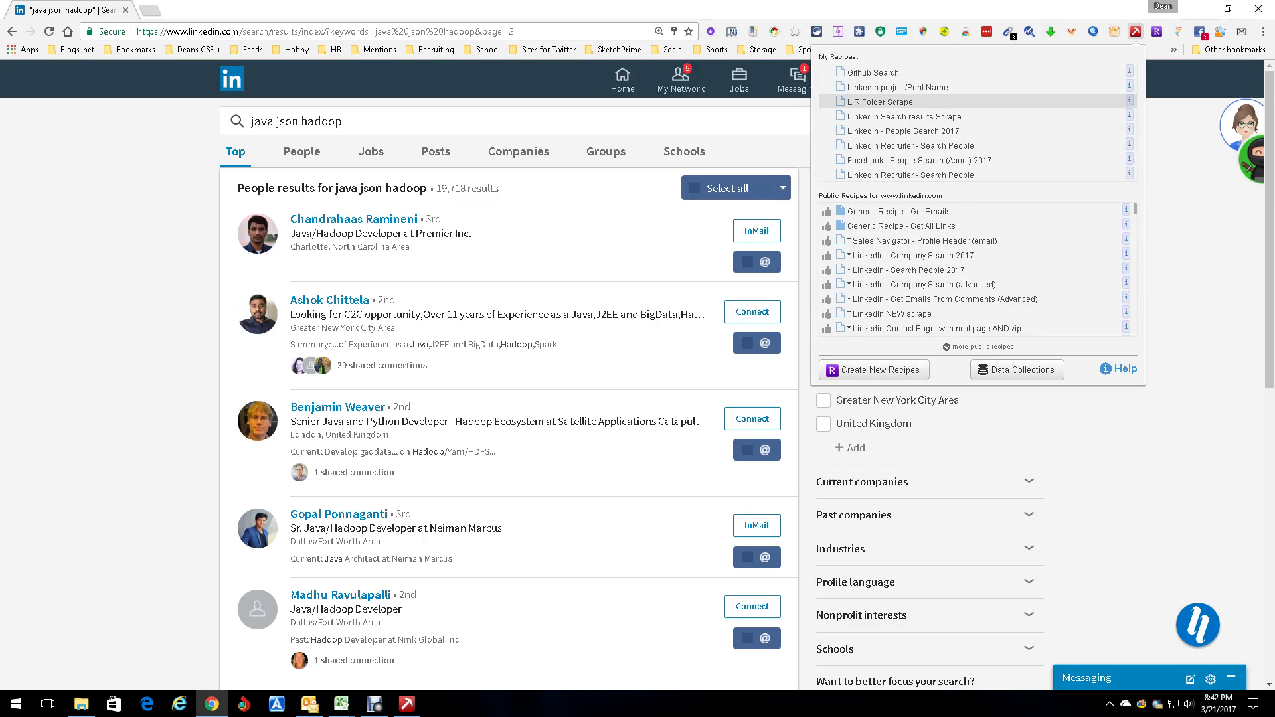
left_click(904, 117)
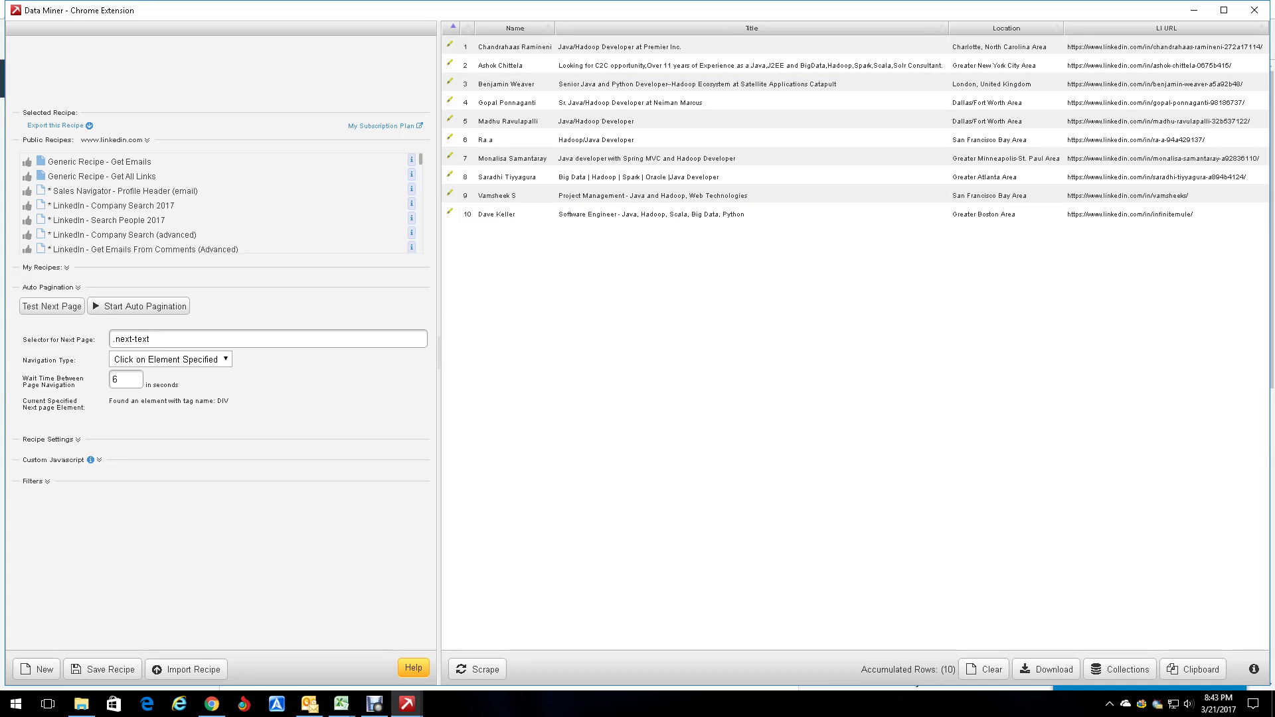
left_click(1254, 10)
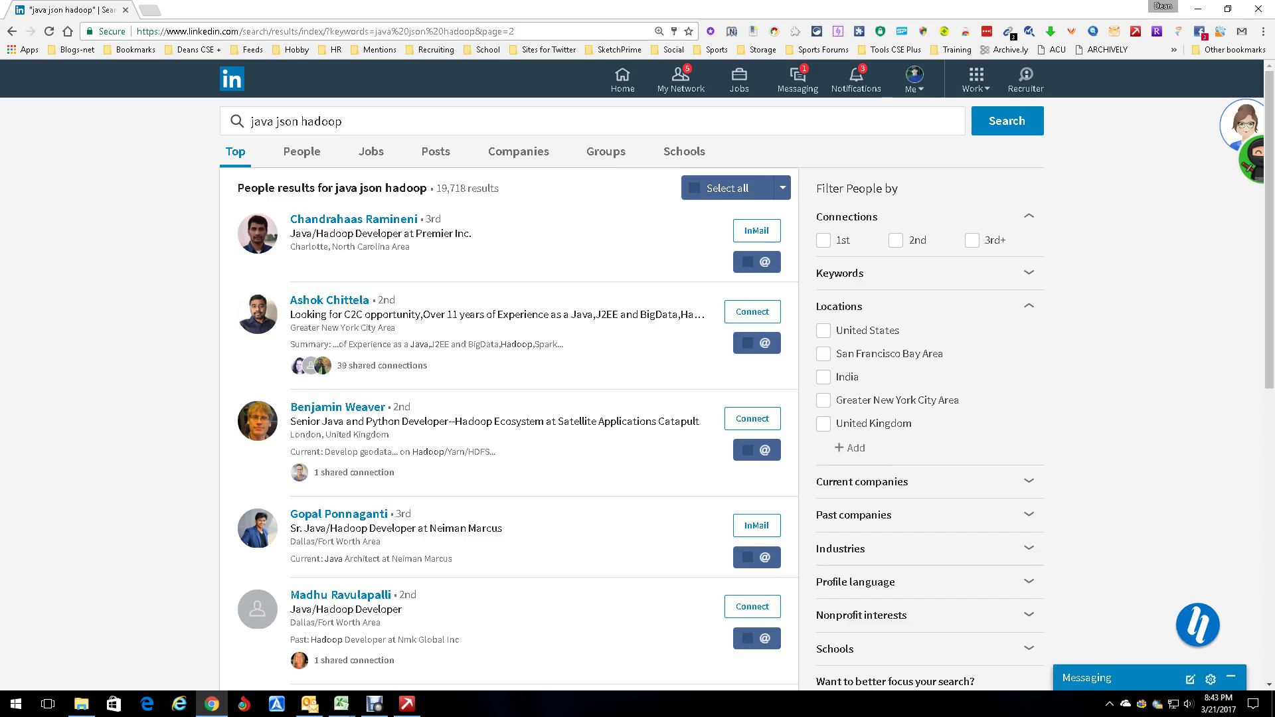
left_click(1135, 31)
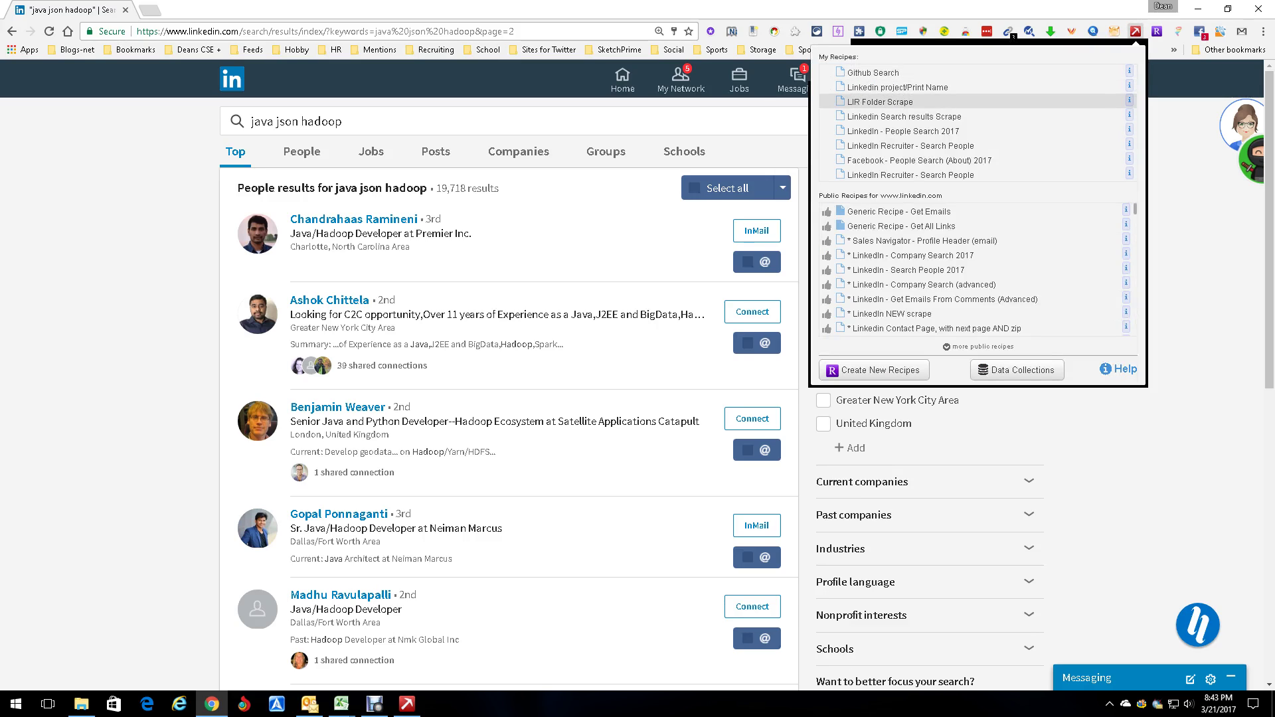
left_click(903, 117)
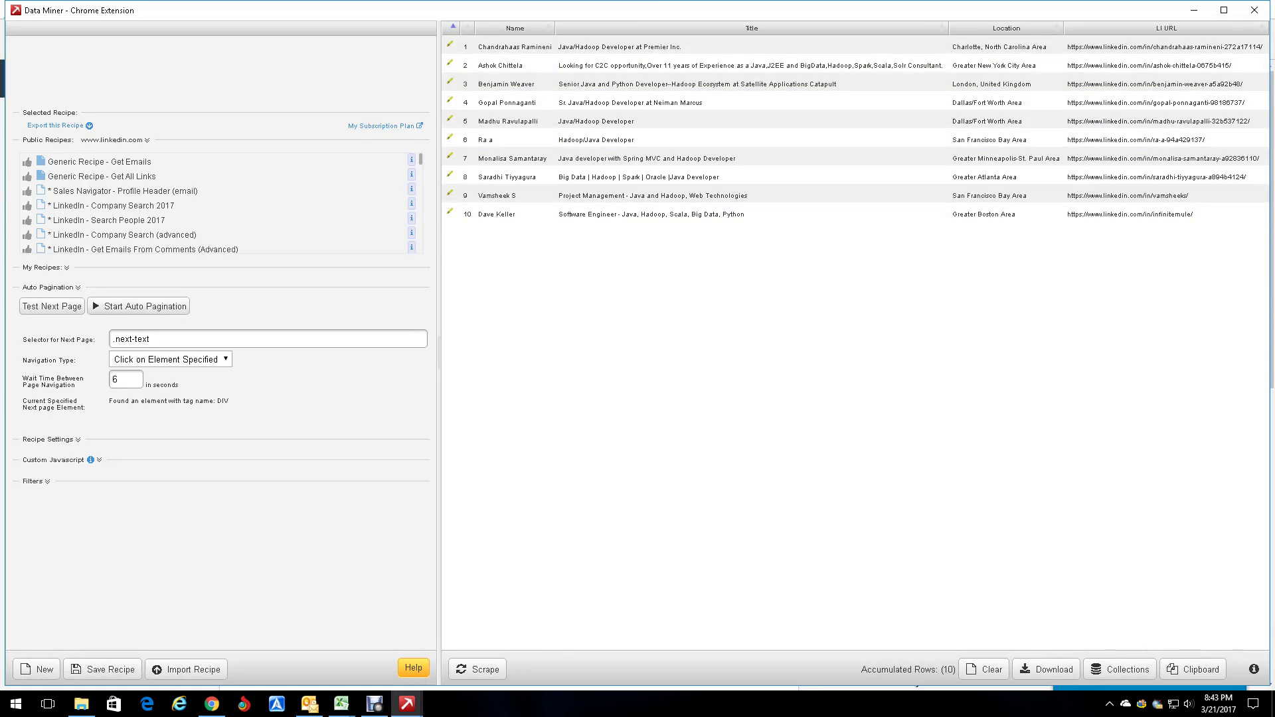
left_click(1254, 10)
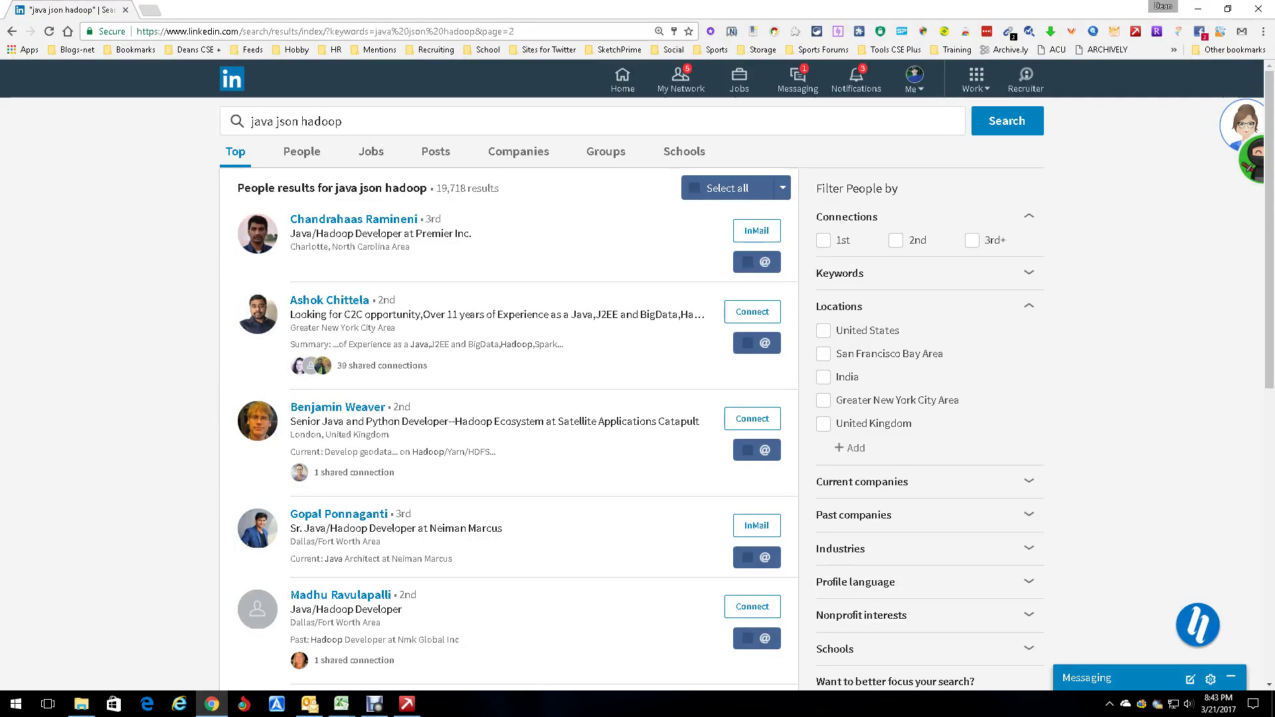